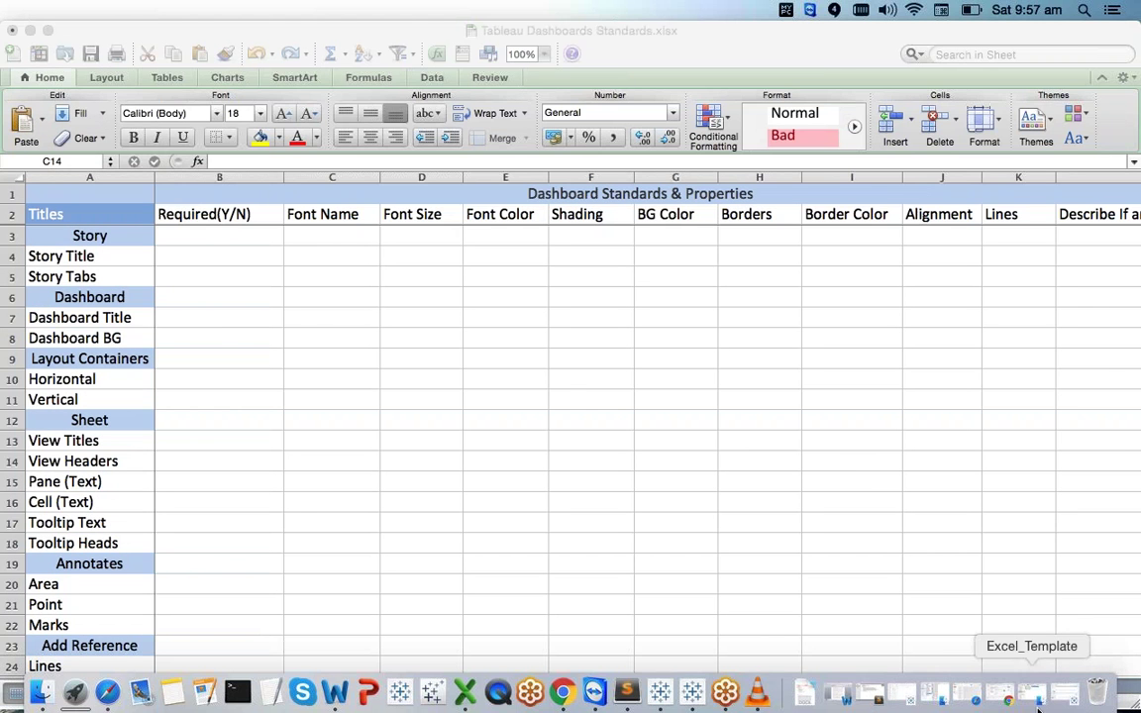
# Look over the Tableau dashboard layout example, then return to the Excel spreadsheet
pyautogui.click(1061, 696)
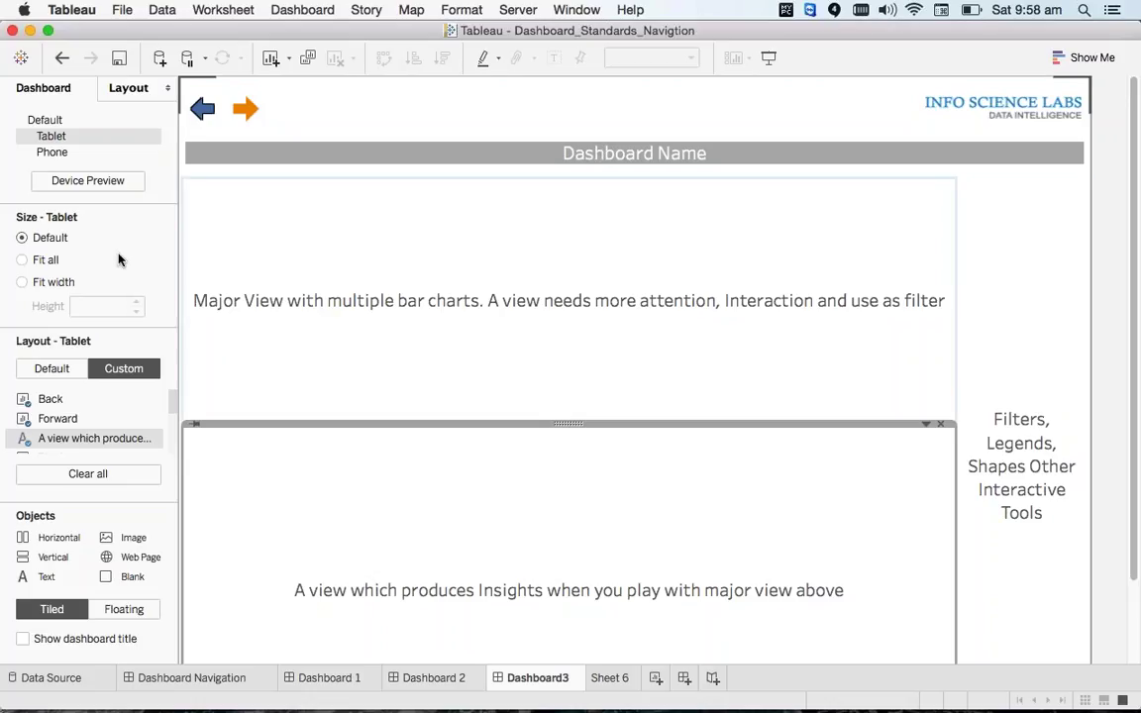
pyautogui.click(28, 31)
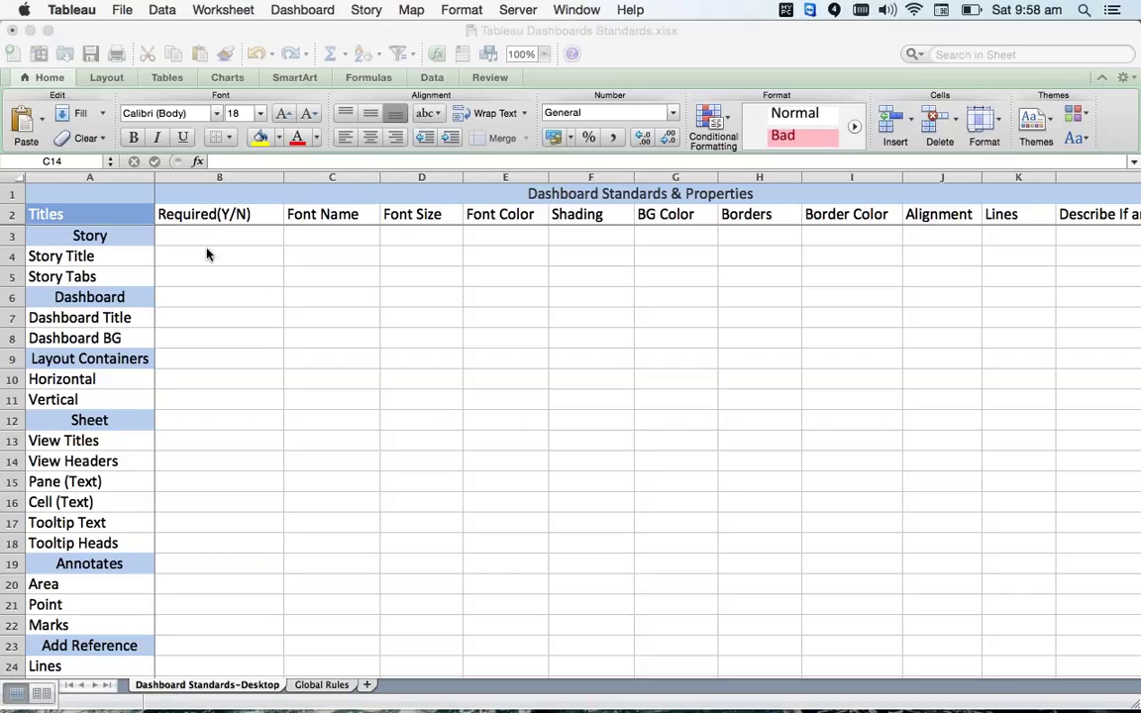
pyautogui.click(185, 222)
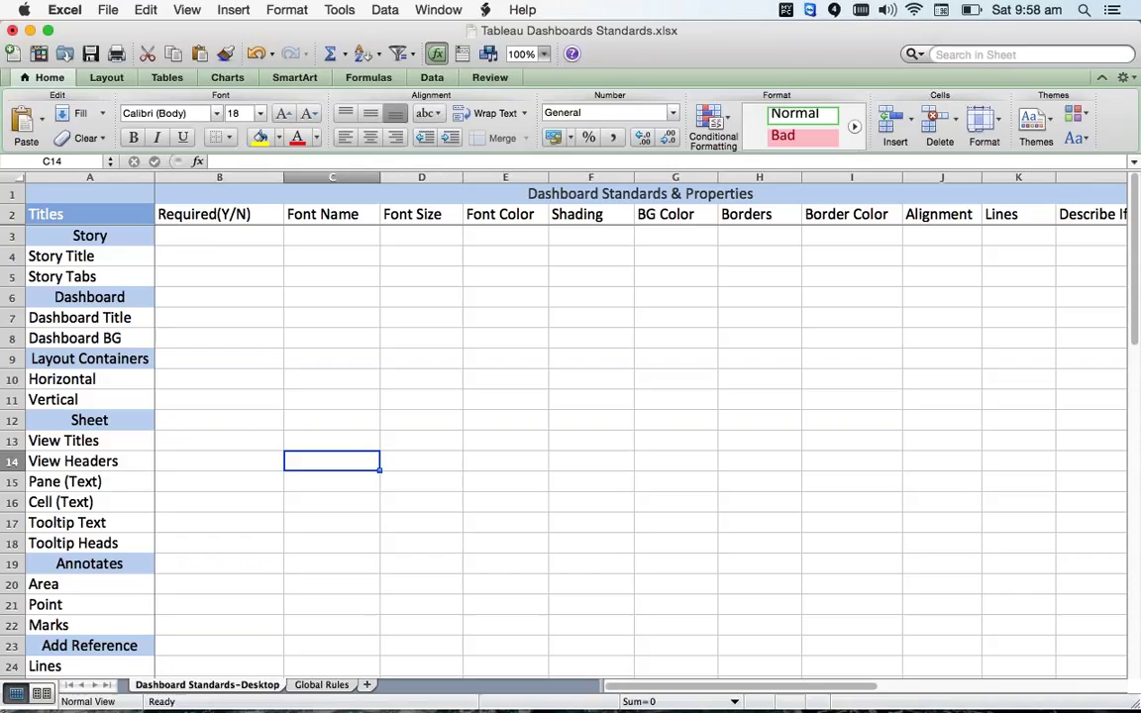
# Check the Font Name and Font Size headings and the Story section title in A3
pyautogui.click(323, 214)
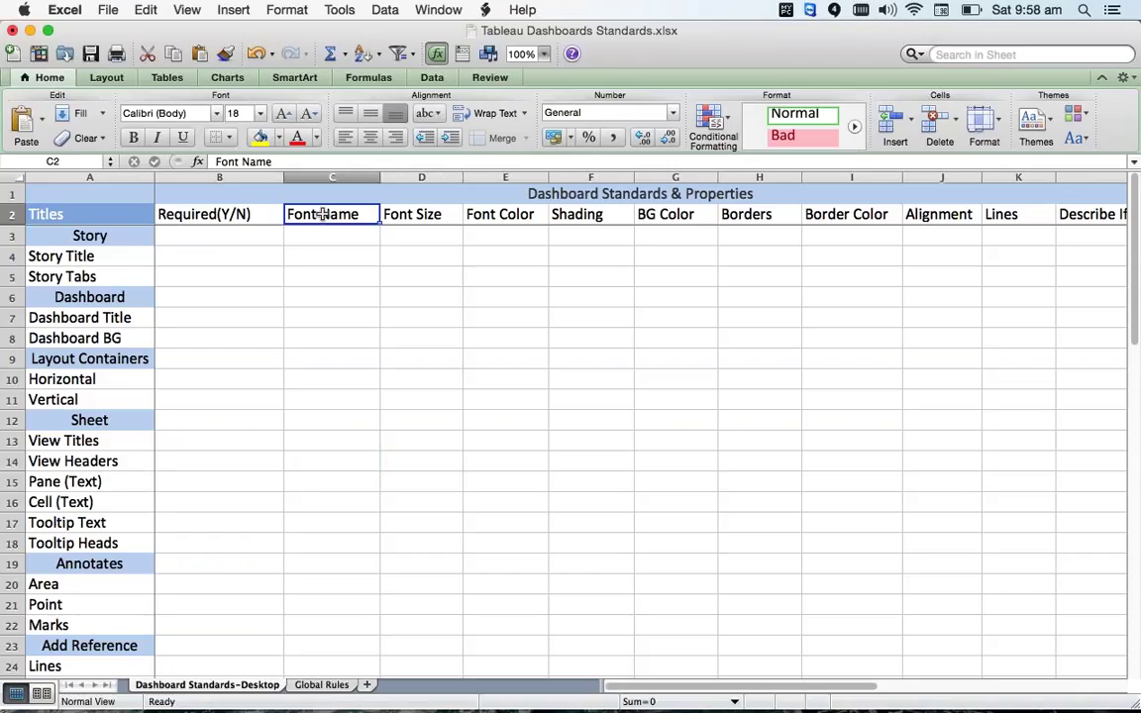
pyautogui.click(416, 214)
pyautogui.click(106, 235)
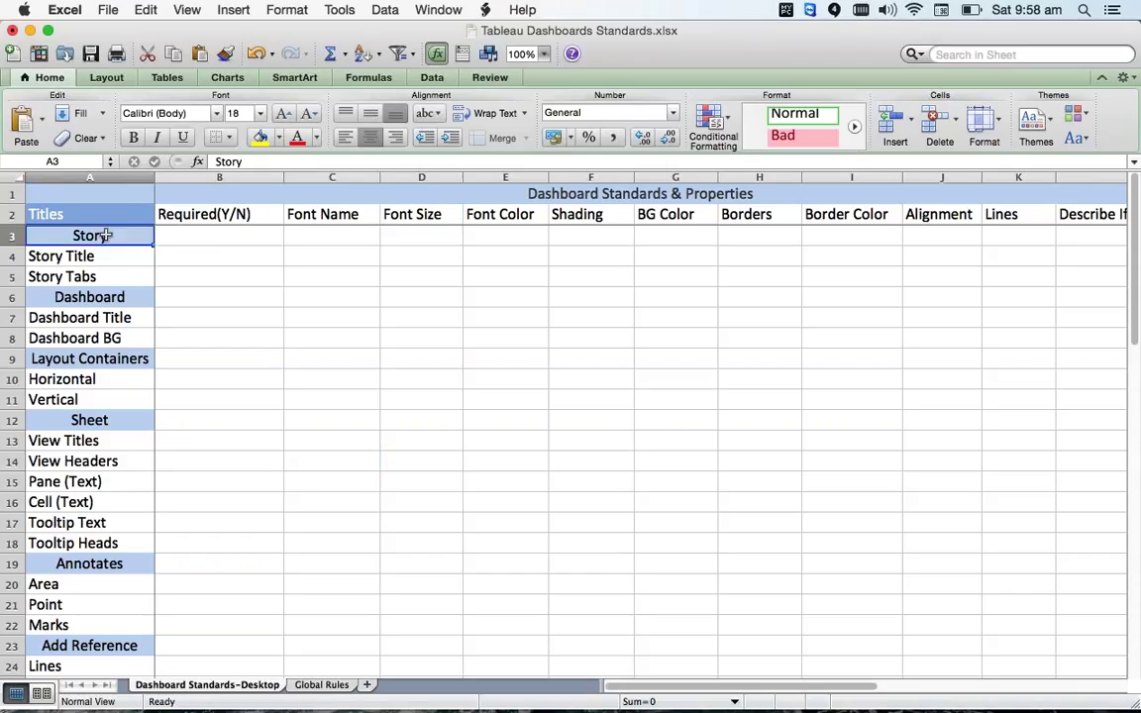
# Step across the Story Title row from B4 to G4 and the Borders cell H5
pyautogui.click(198, 253)
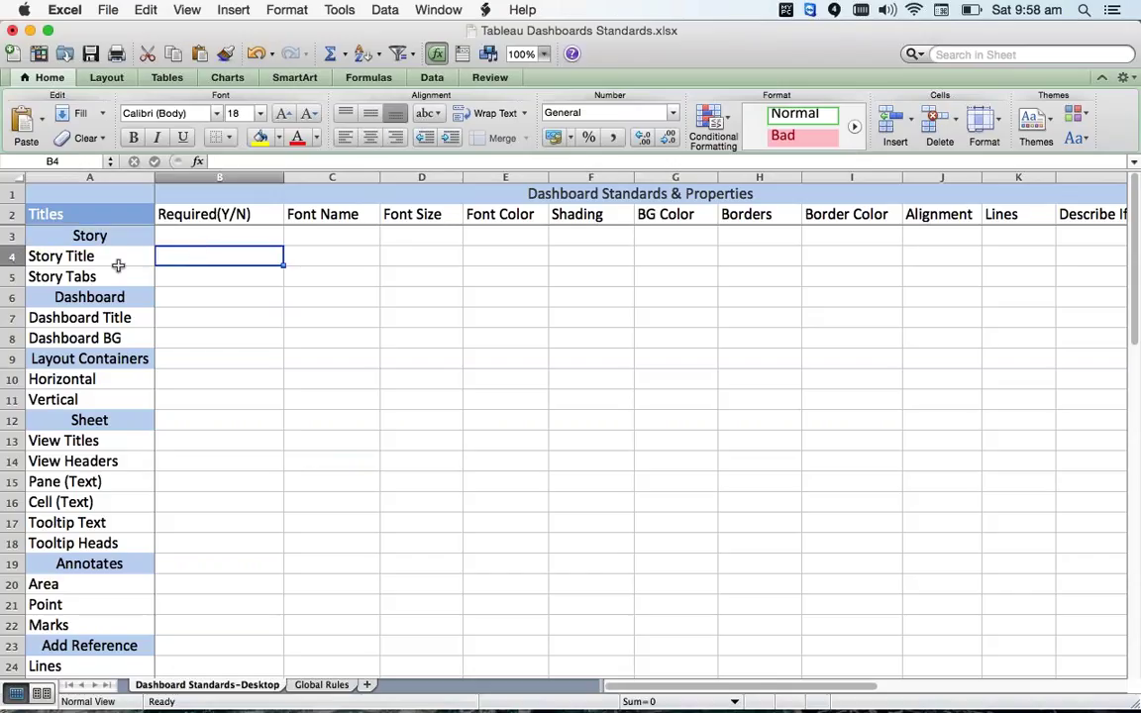
pyautogui.click(303, 255)
pyautogui.click(445, 255)
pyautogui.click(500, 256)
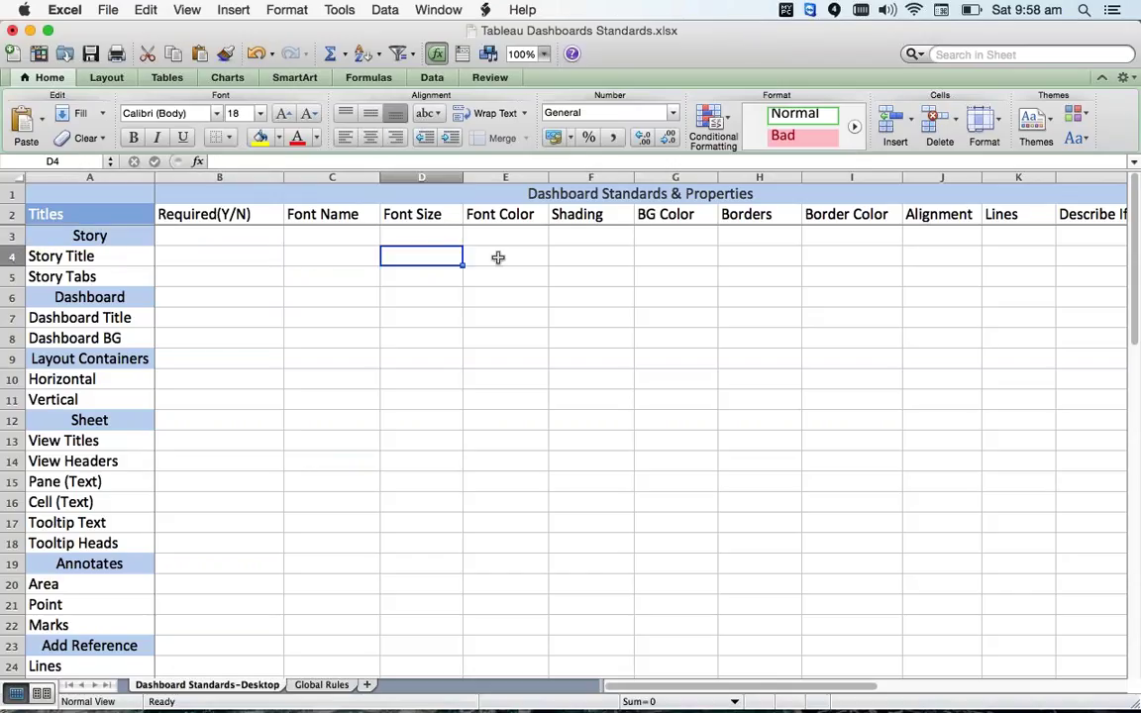
pyautogui.click(596, 259)
pyautogui.click(675, 258)
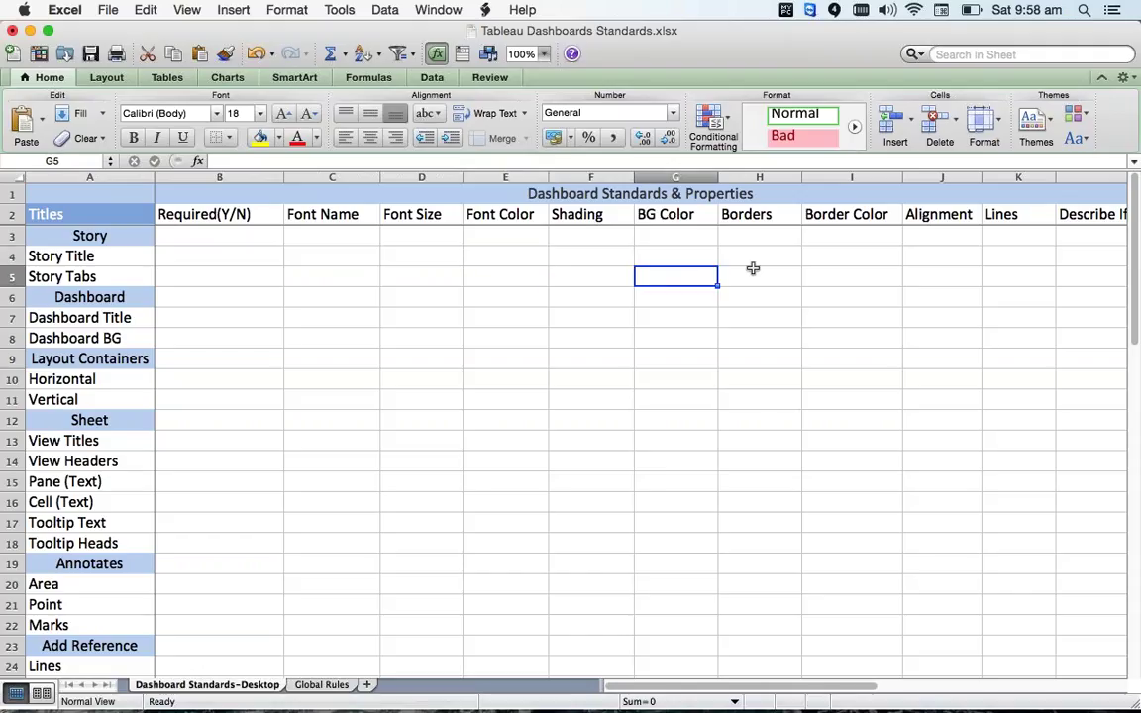
pyautogui.click(752, 268)
pyautogui.hscroll(5, 753, 268)
pyautogui.hscroll(-5, 752, 268)
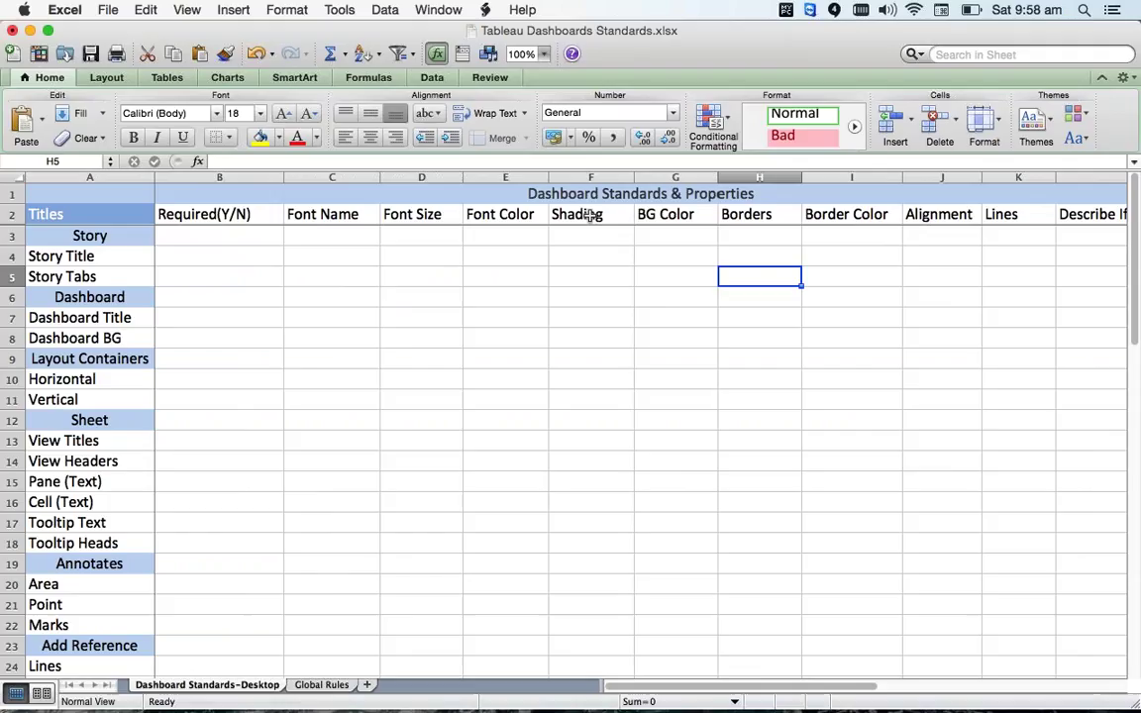
pyautogui.scroll(-10, 188, 410)
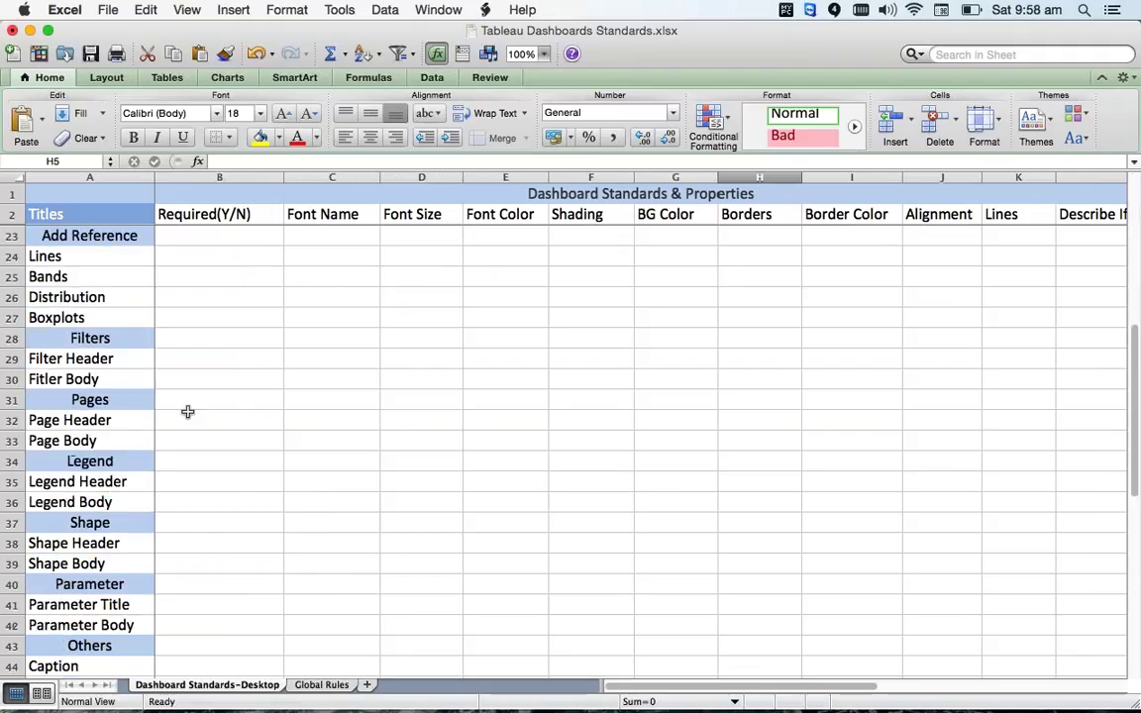
pyautogui.scroll(10, 188, 410)
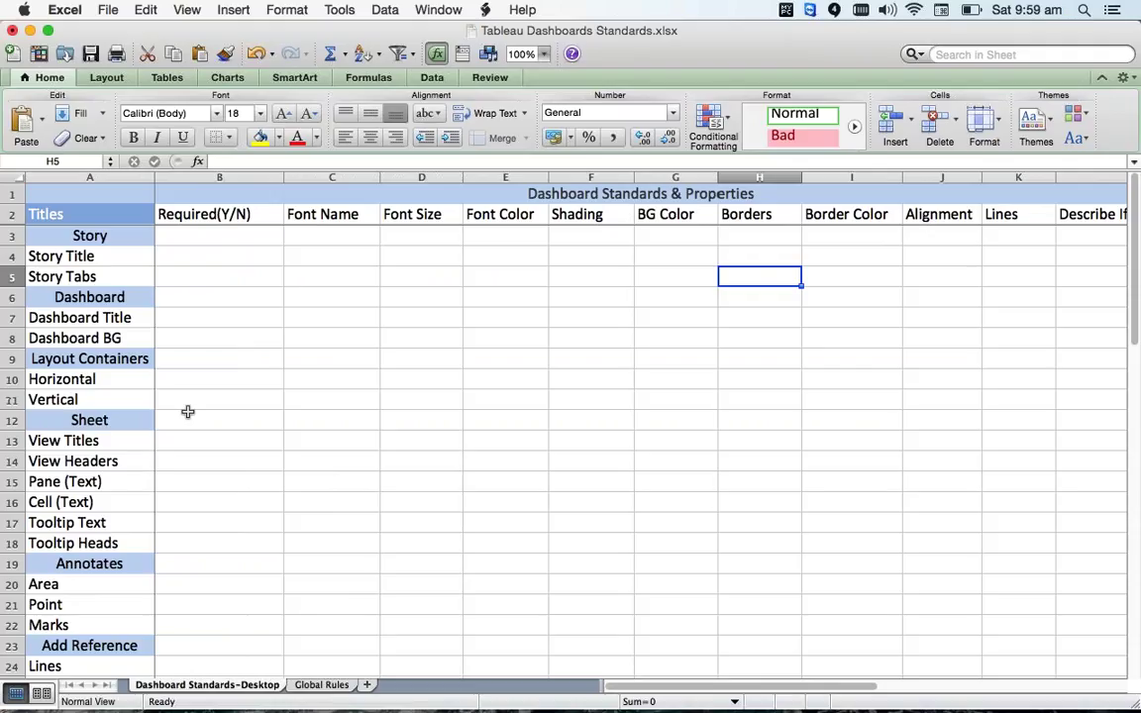
# Review the Story, Story Title, Story Tabs and Dashboard labels, plus Font Name cells C5 and C13
pyautogui.click(212, 235)
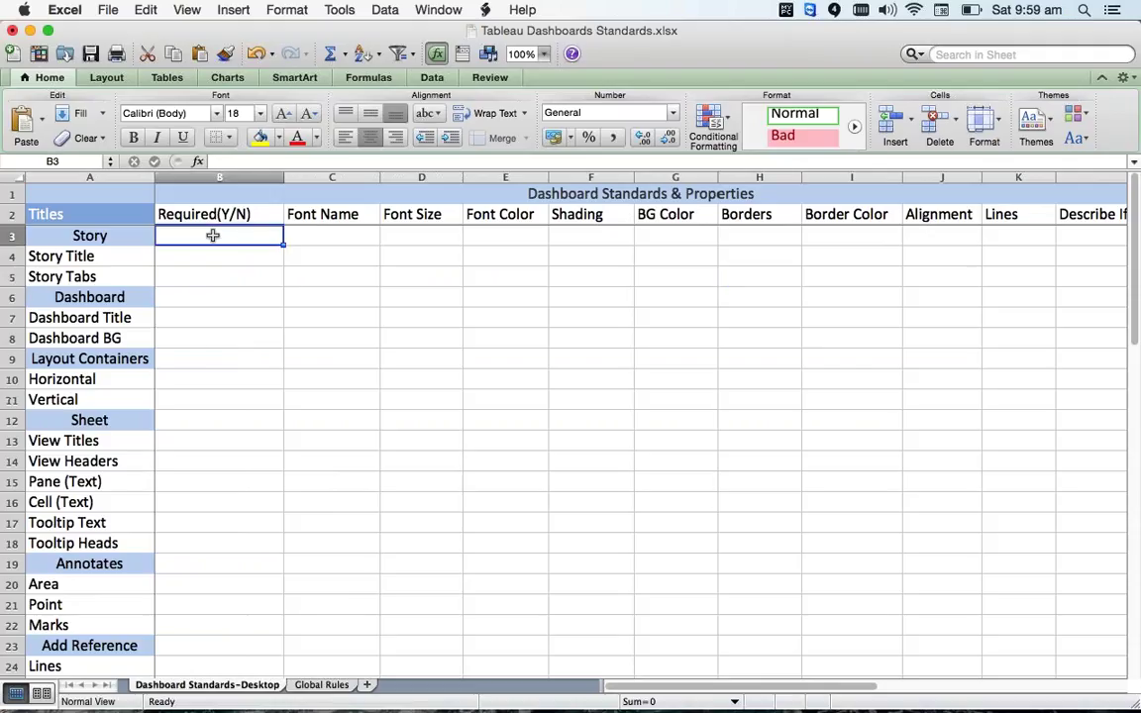
pyautogui.click(126, 259)
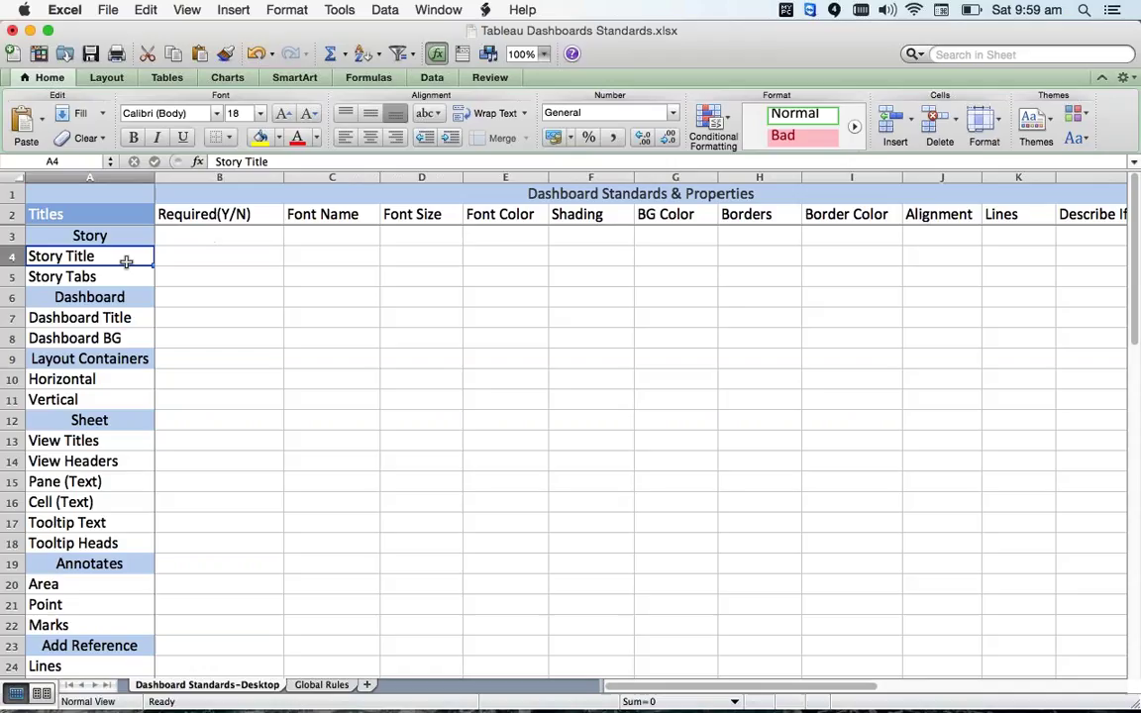
pyautogui.click(114, 277)
pyautogui.press('Down')
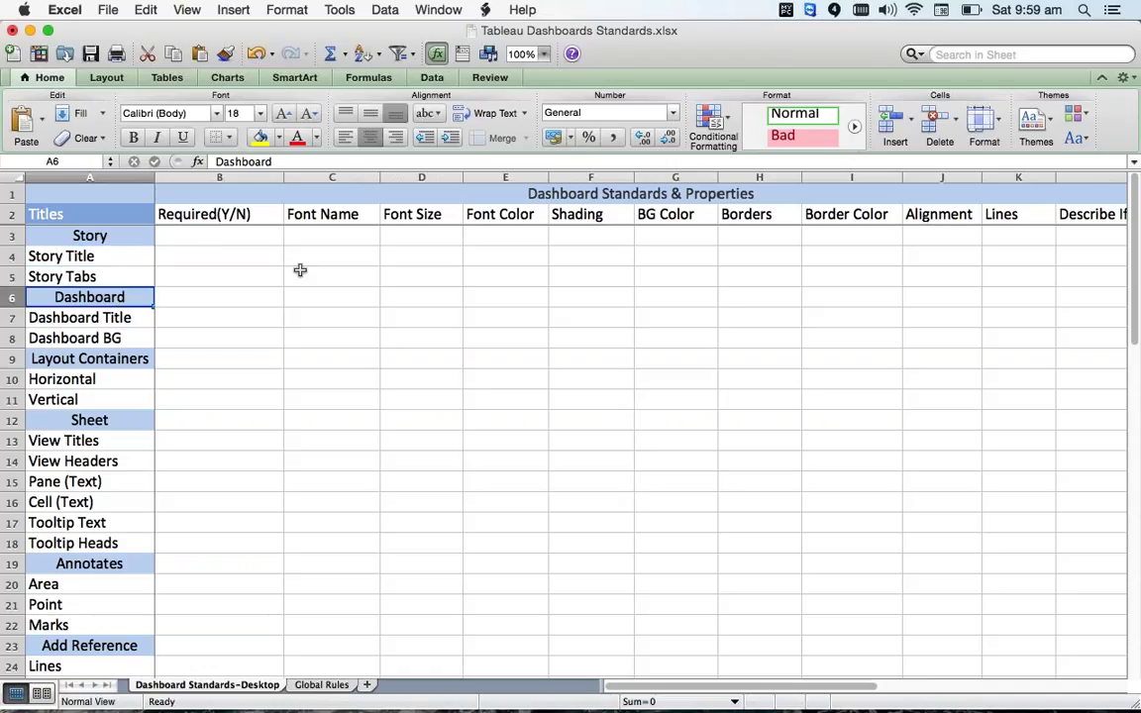
pyautogui.click(338, 271)
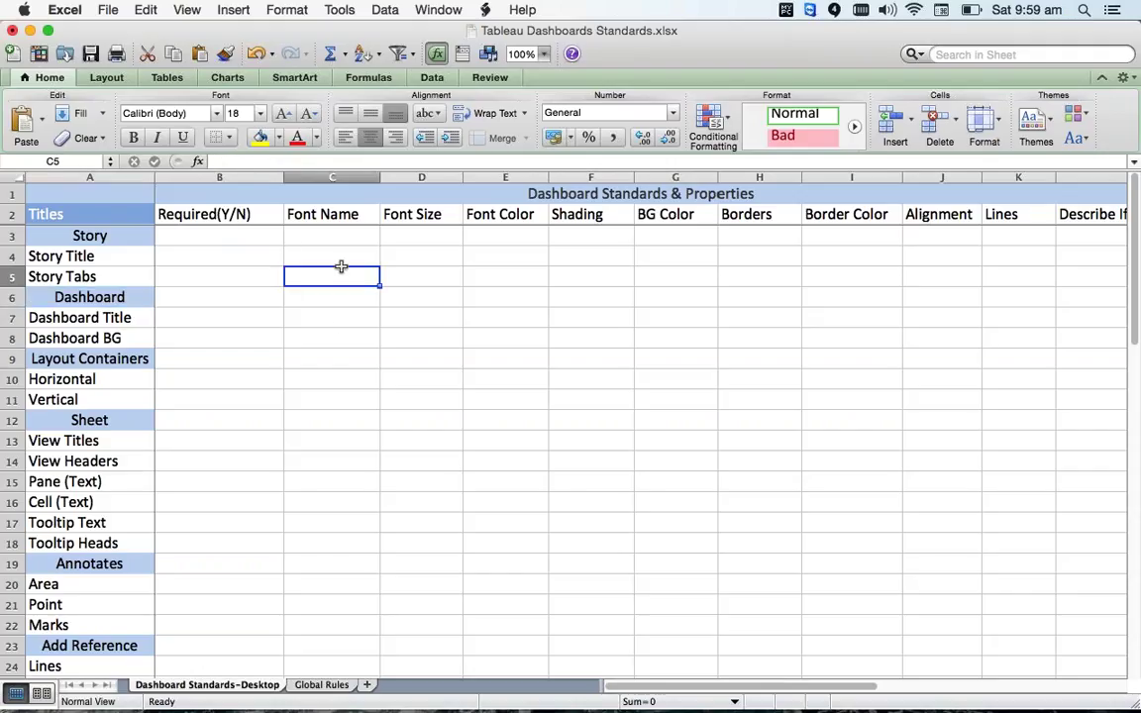
pyautogui.click(340, 448)
pyautogui.scroll(-8, 340, 447)
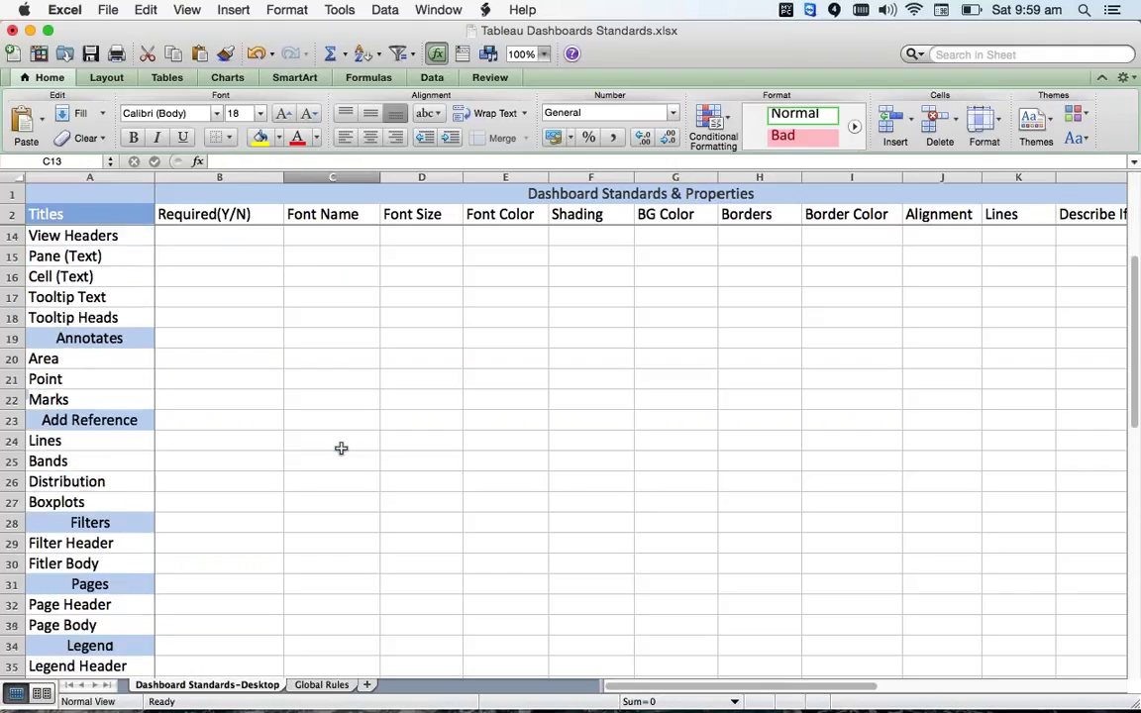
pyautogui.scroll(8, 341, 448)
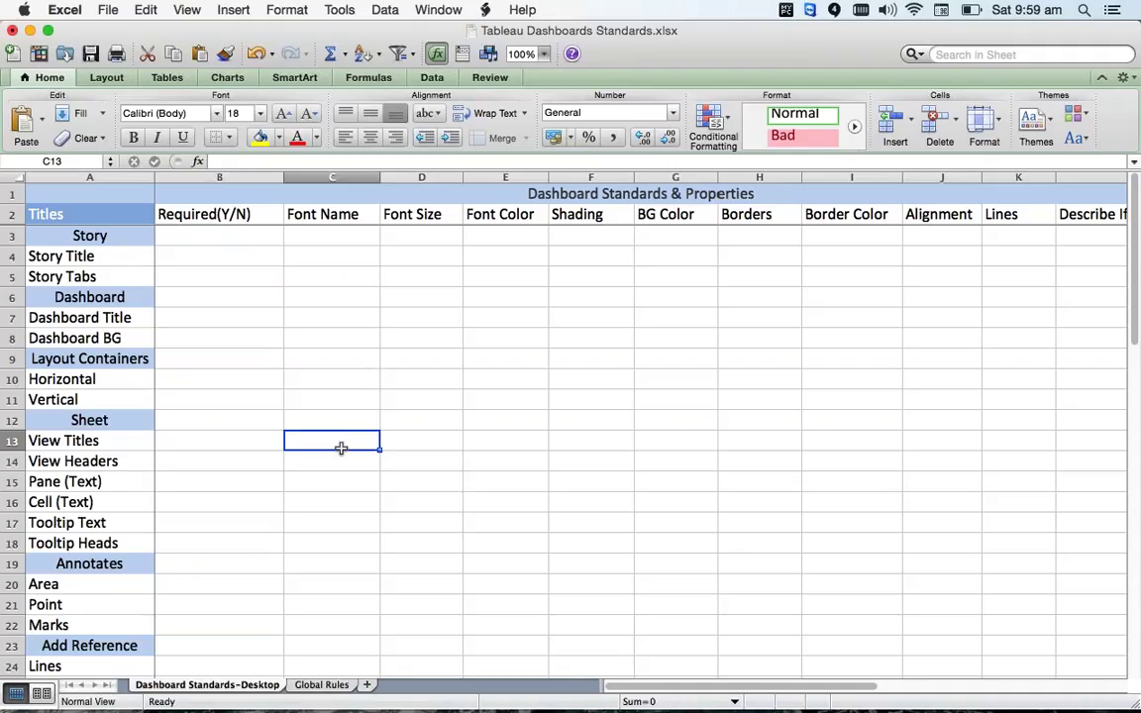
# Move from B4 in the Story Title row to the Font Name cell C4
pyautogui.click(222, 247)
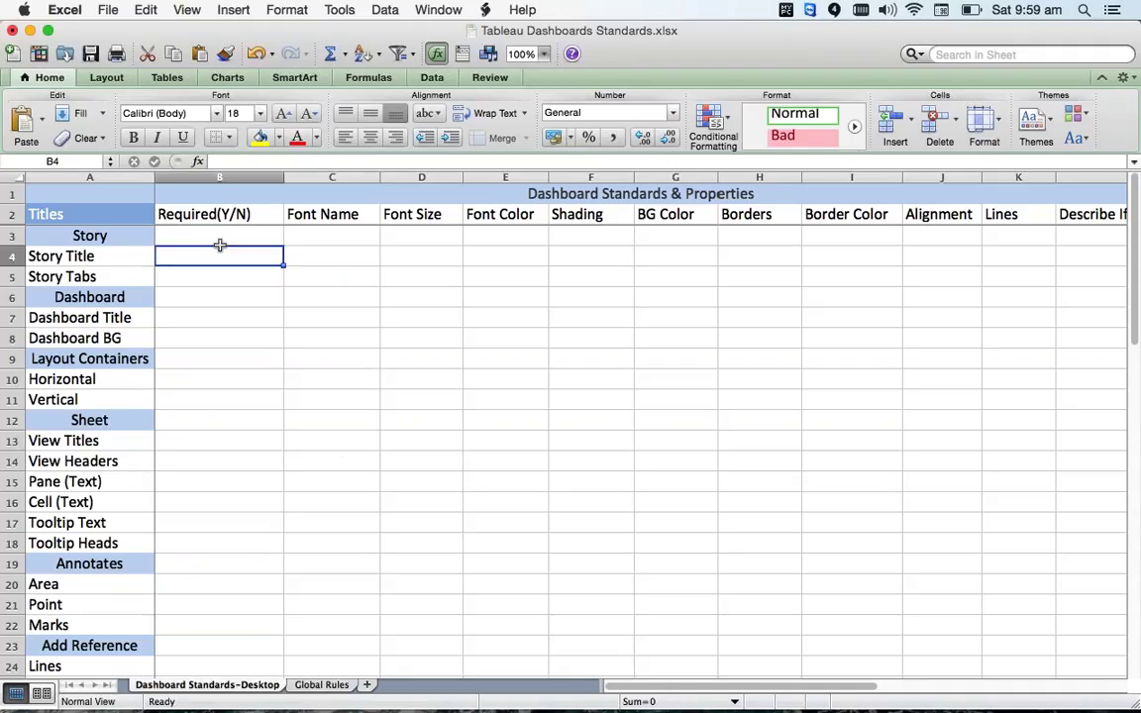
pyautogui.press('Down')
pyautogui.press('Right')
pyautogui.click(313, 250)
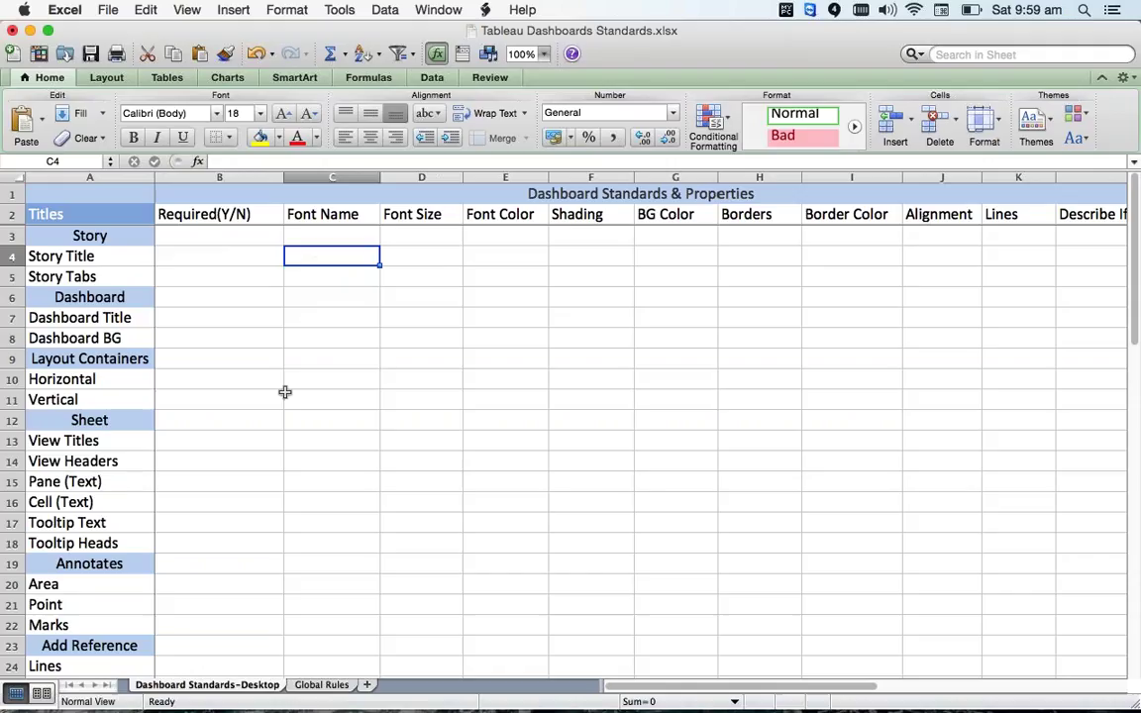
pyautogui.scroll(-6, 284, 393)
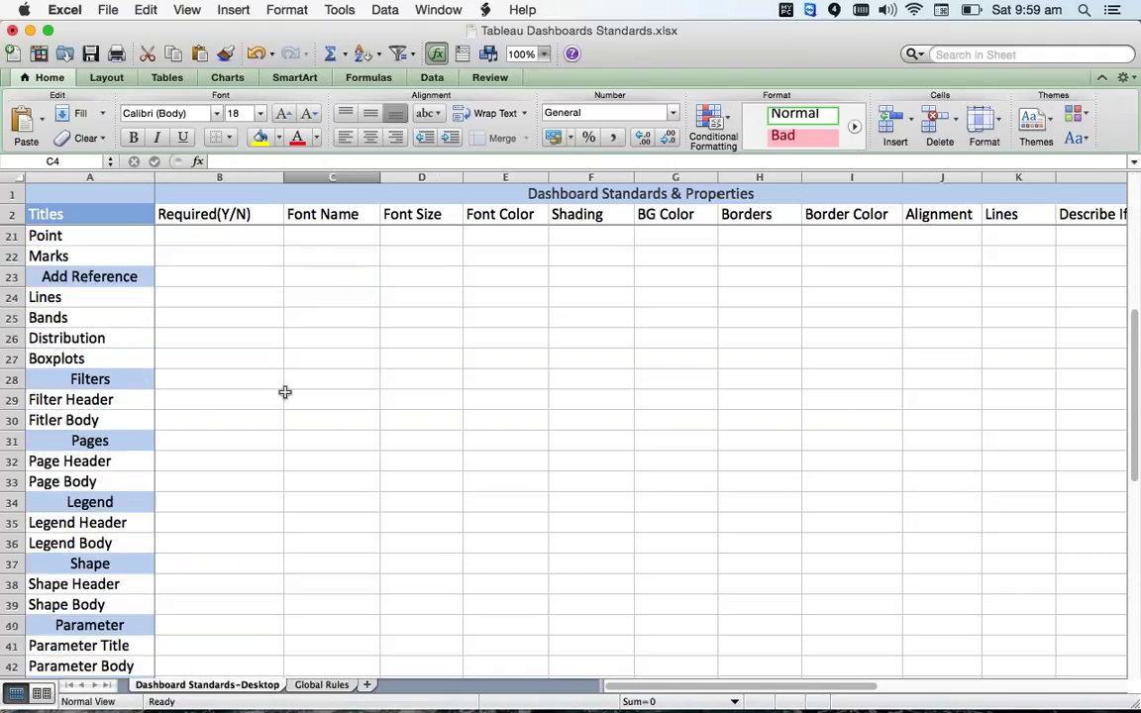
pyautogui.scroll(-5, 284, 392)
pyautogui.scroll(11, 284, 392)
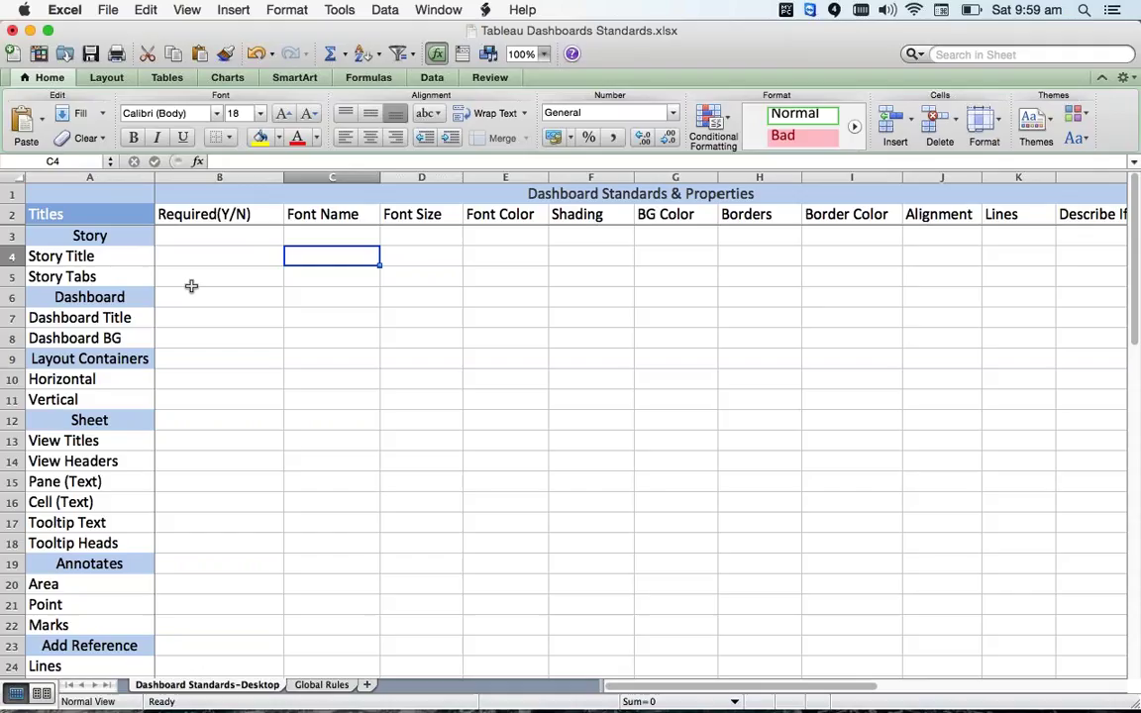
# Check the Required(Y/N) cells for Dashboard Title, Layout Containers and Story Title
pyautogui.click(196, 318)
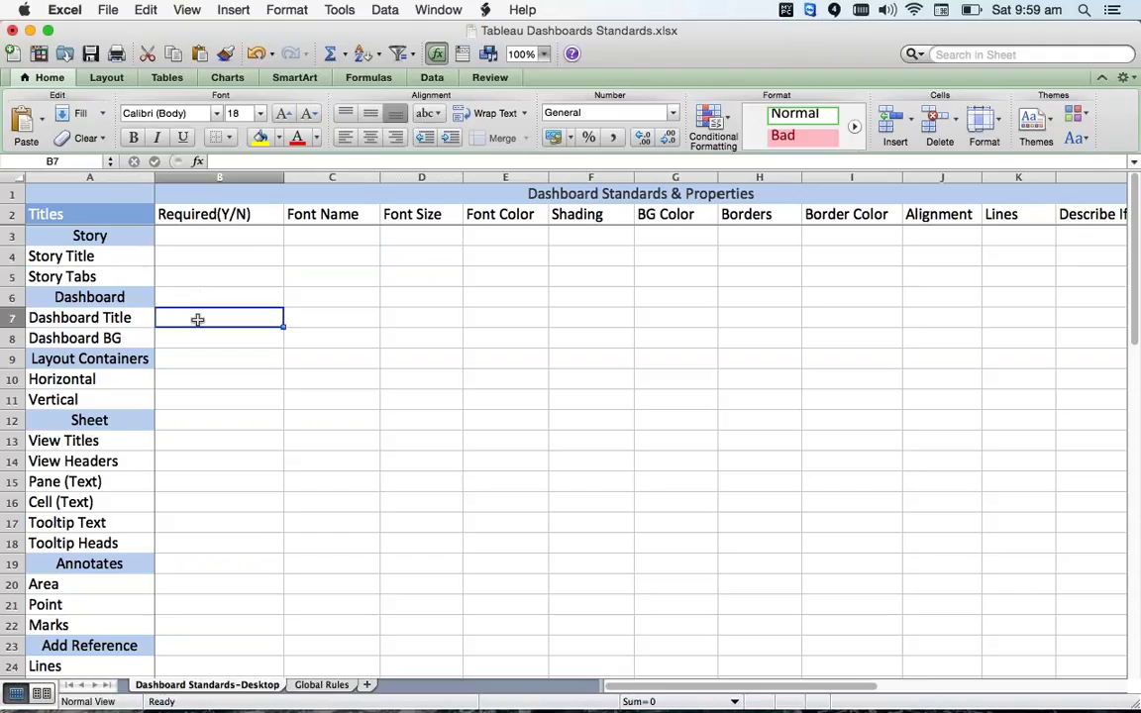
pyautogui.click(196, 268)
pyautogui.click(217, 349)
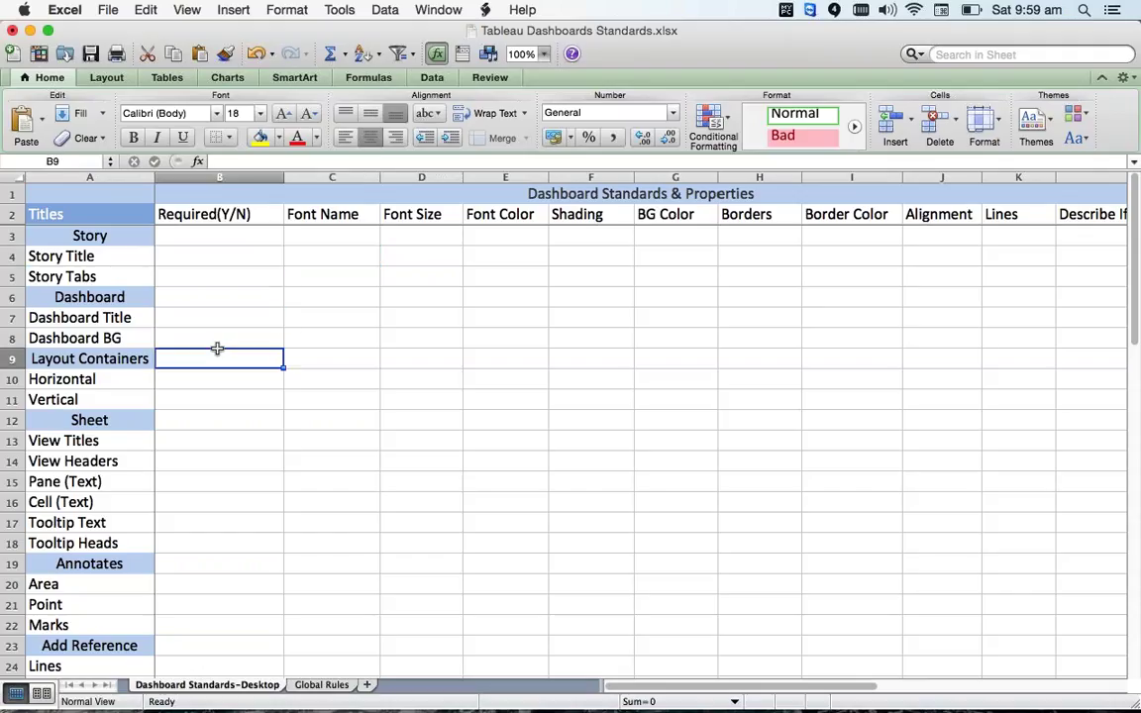
pyautogui.click(218, 255)
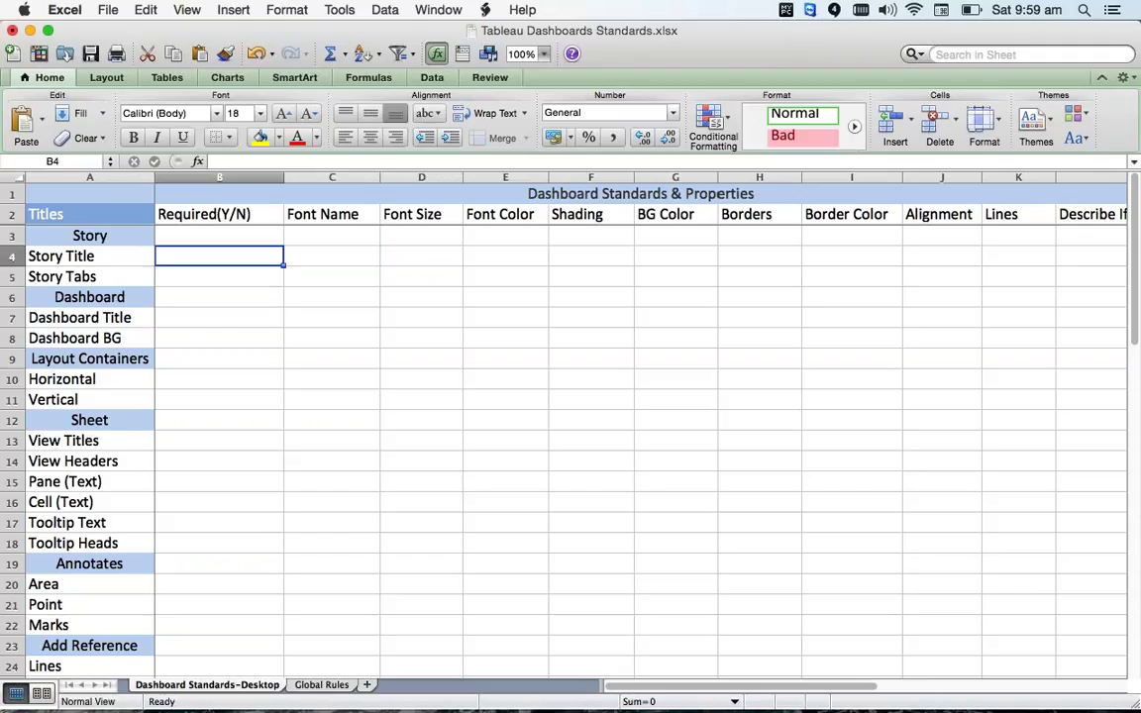
# Preview Global Rules, recheck Story Title's Font Name cell C4, then switch back to Global Rules
pyautogui.click(321, 684)
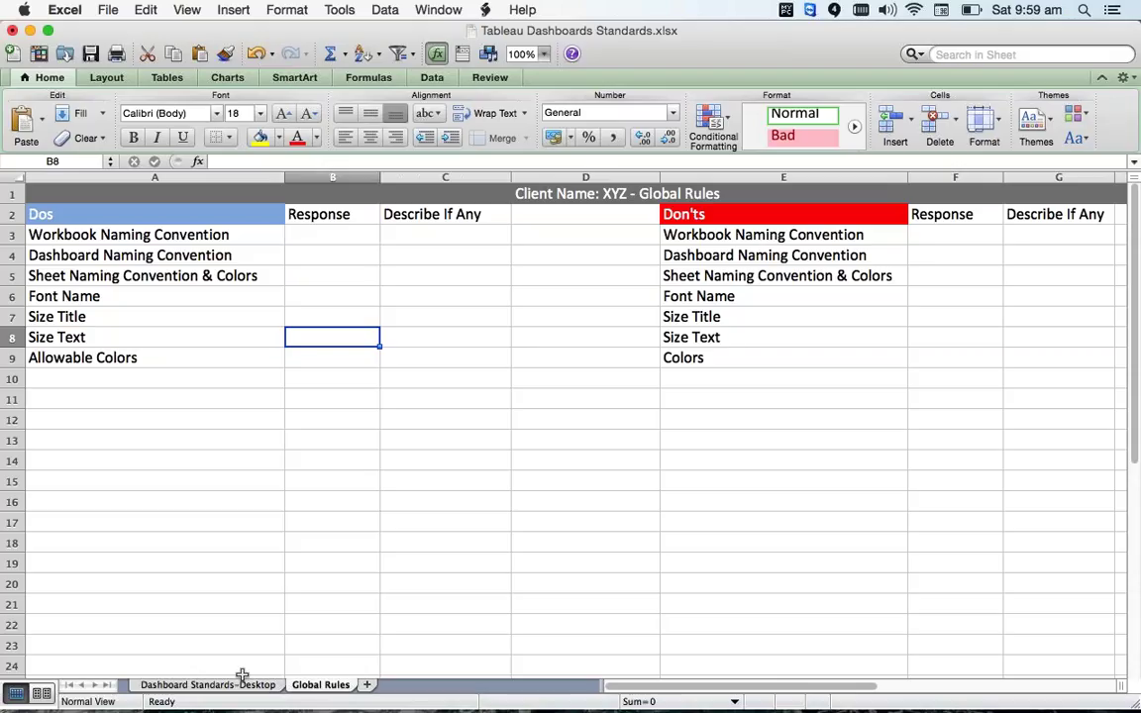
pyautogui.hotkey('ctrl', 'pageup')
pyautogui.scroll(-10, 344, 537)
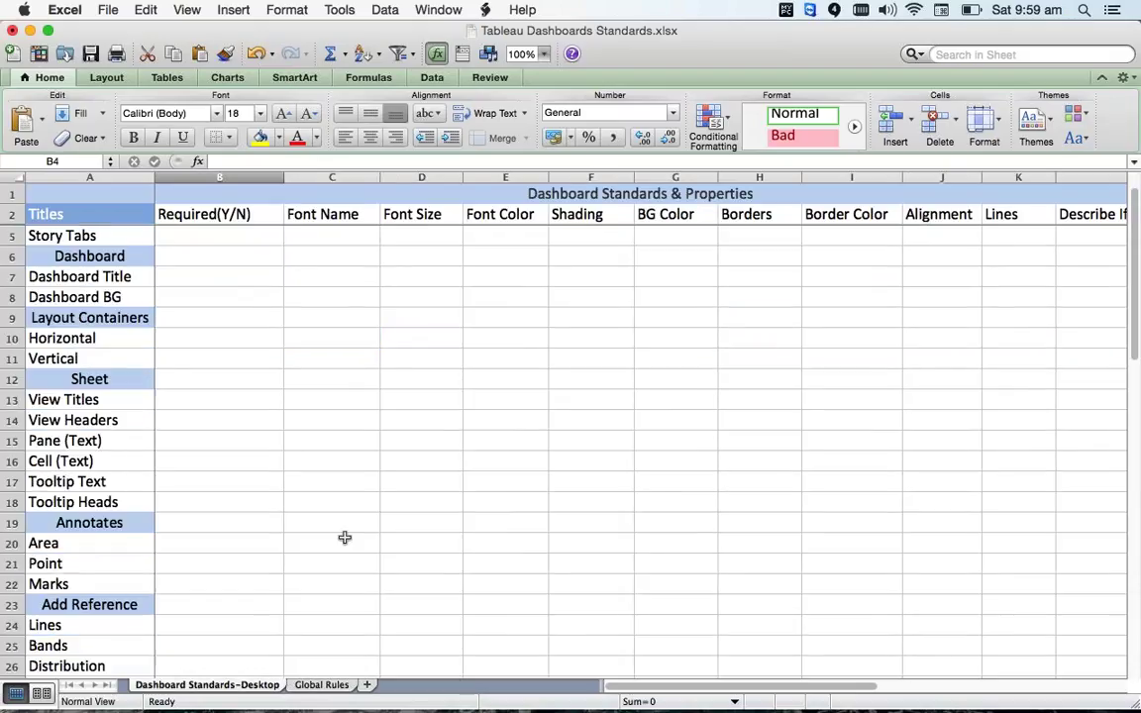
pyautogui.scroll(10, 344, 537)
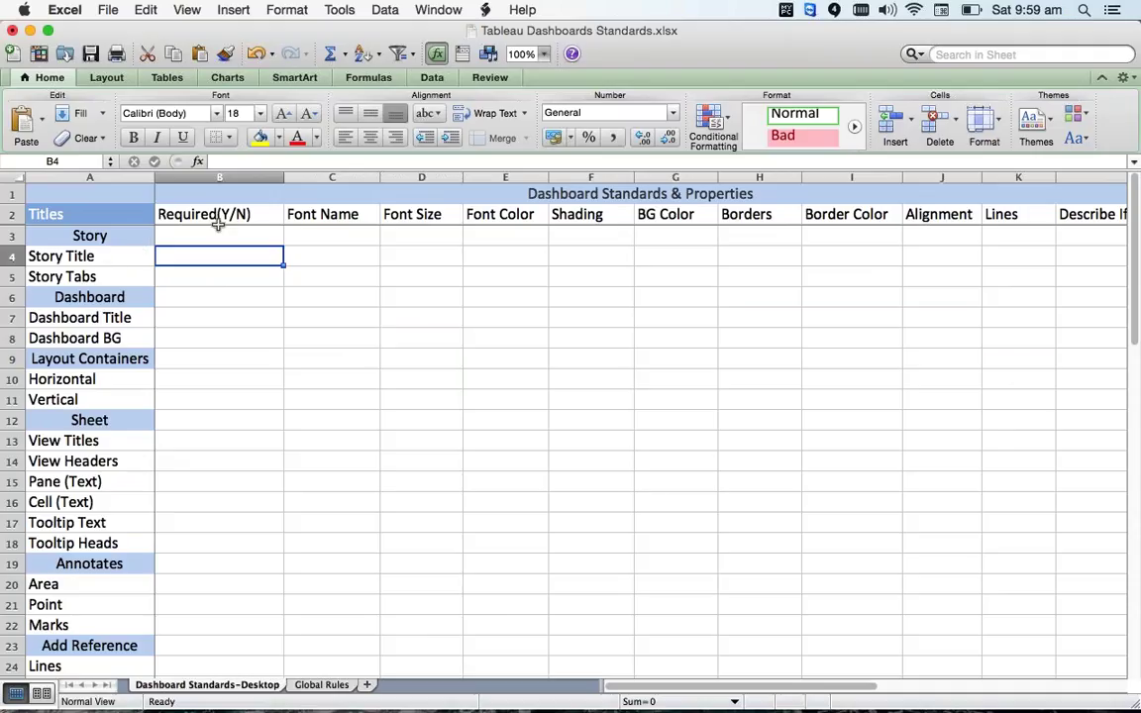
pyautogui.scroll(-7, 282, 394)
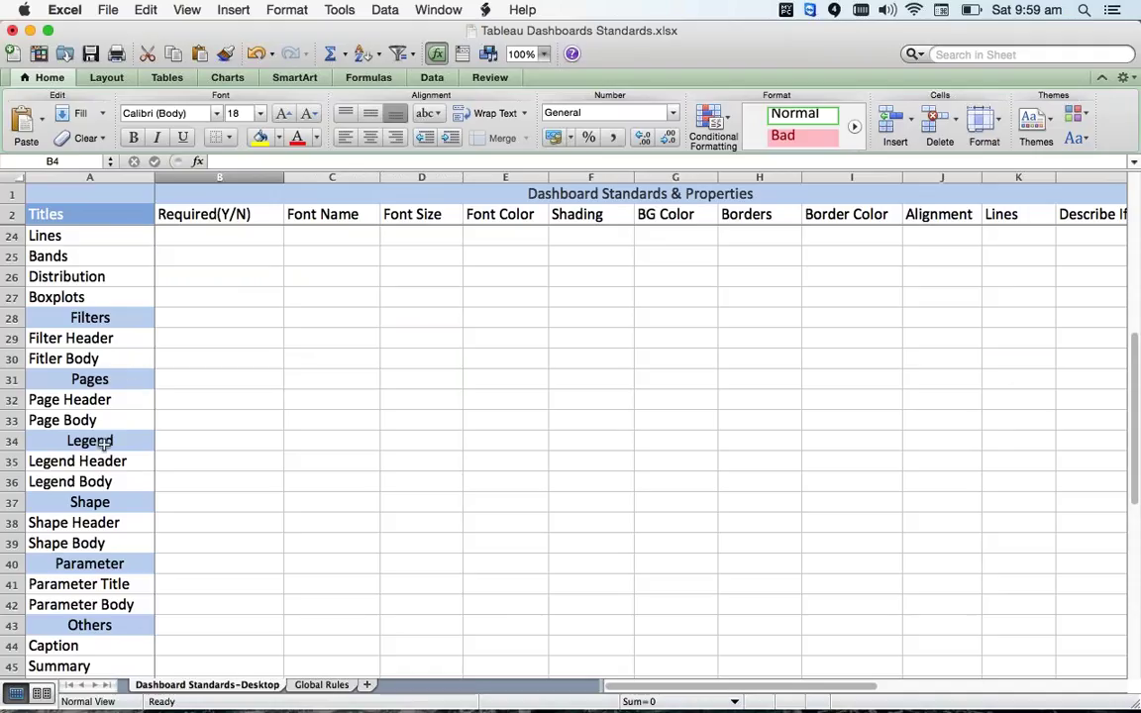
pyautogui.scroll(-3, 147, 491)
pyautogui.scroll(10, 146, 491)
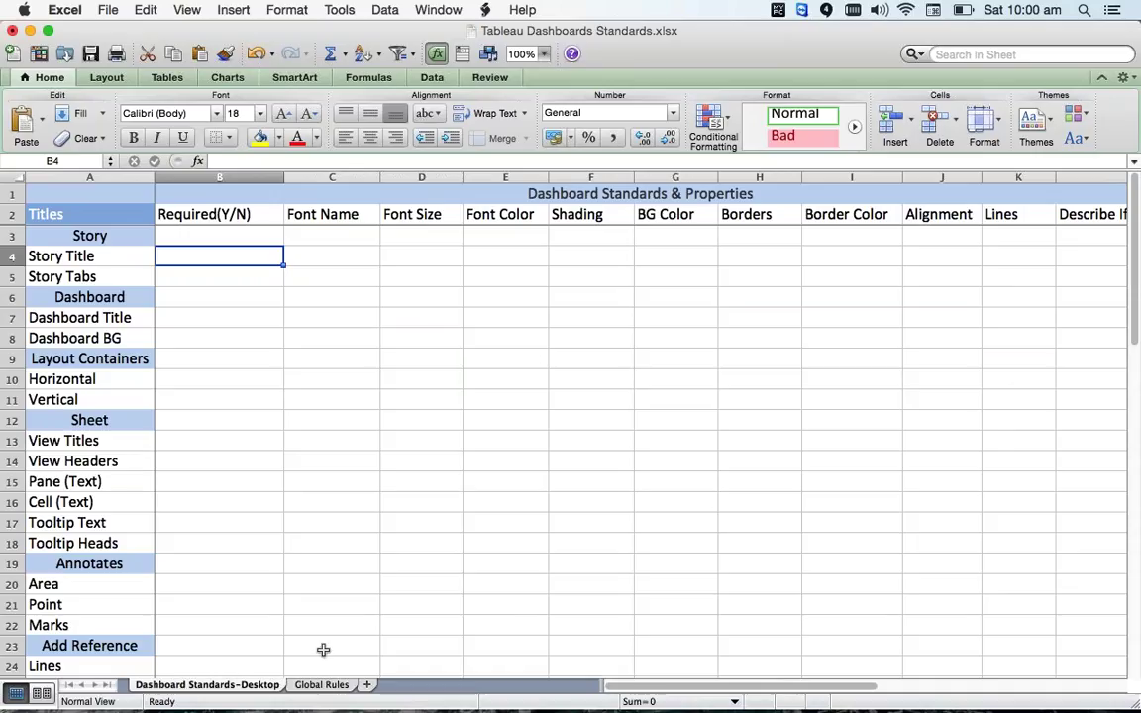
pyautogui.click(319, 255)
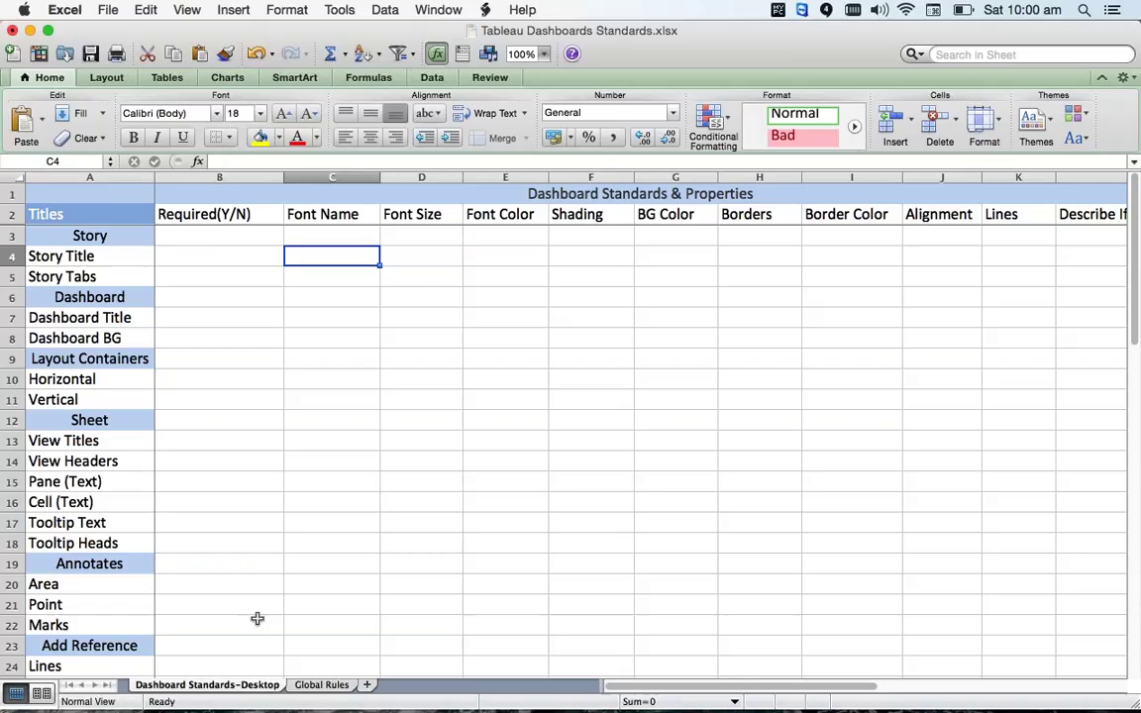
pyautogui.click(321, 684)
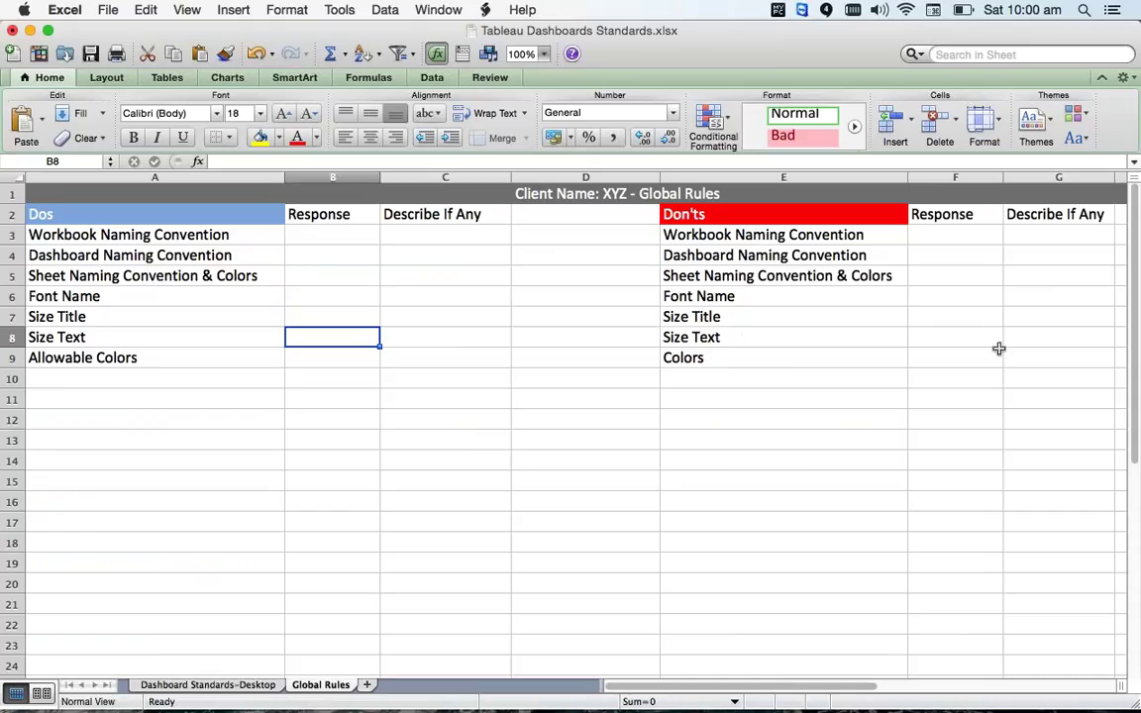
# Check the Font Name, Size Title and Size Text do items and the blank cells below
pyautogui.click(124, 294)
pyautogui.click(121, 317)
pyautogui.click(122, 338)
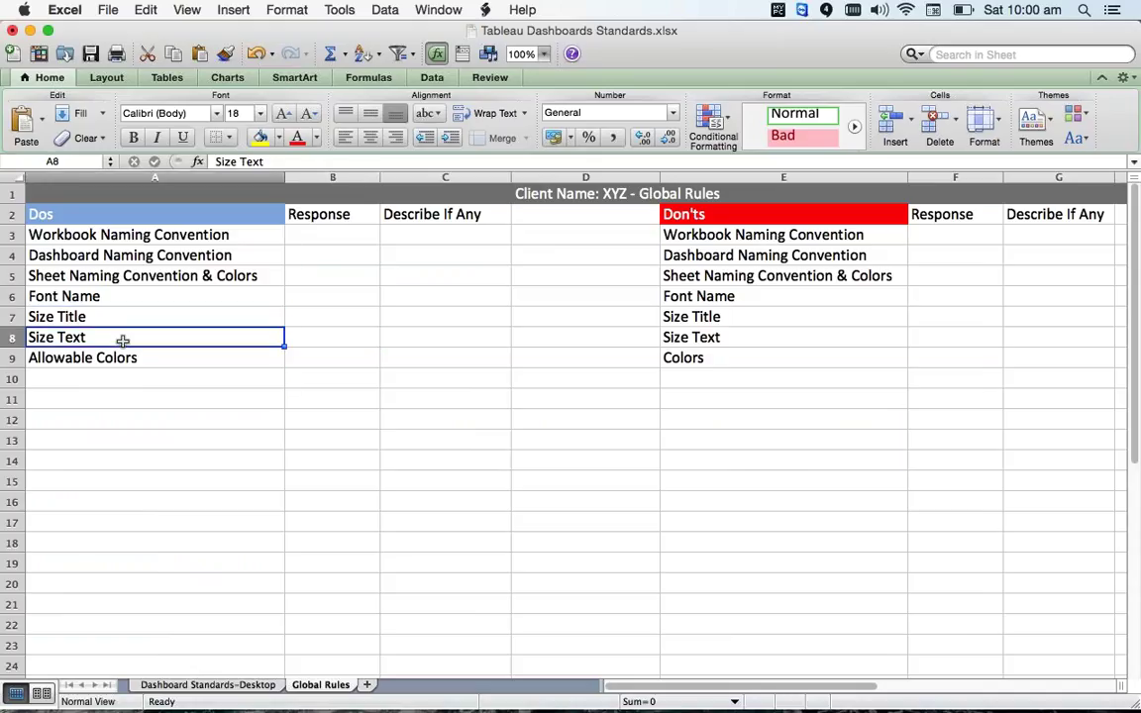
pyautogui.click(128, 374)
pyautogui.click(87, 394)
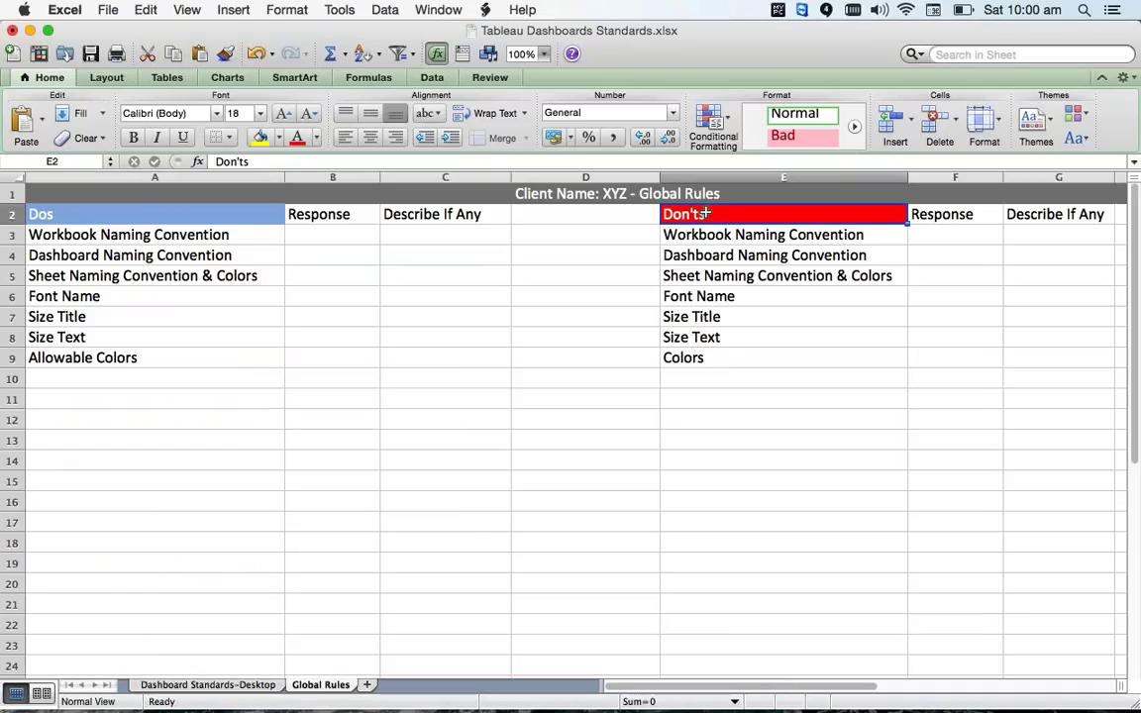
# Compare the Dashboard Naming Convention and Font Name don'ts with do items Workbook Naming Convention through Size Text
pyautogui.click(708, 256)
pyautogui.click(710, 298)
pyautogui.click(171, 239)
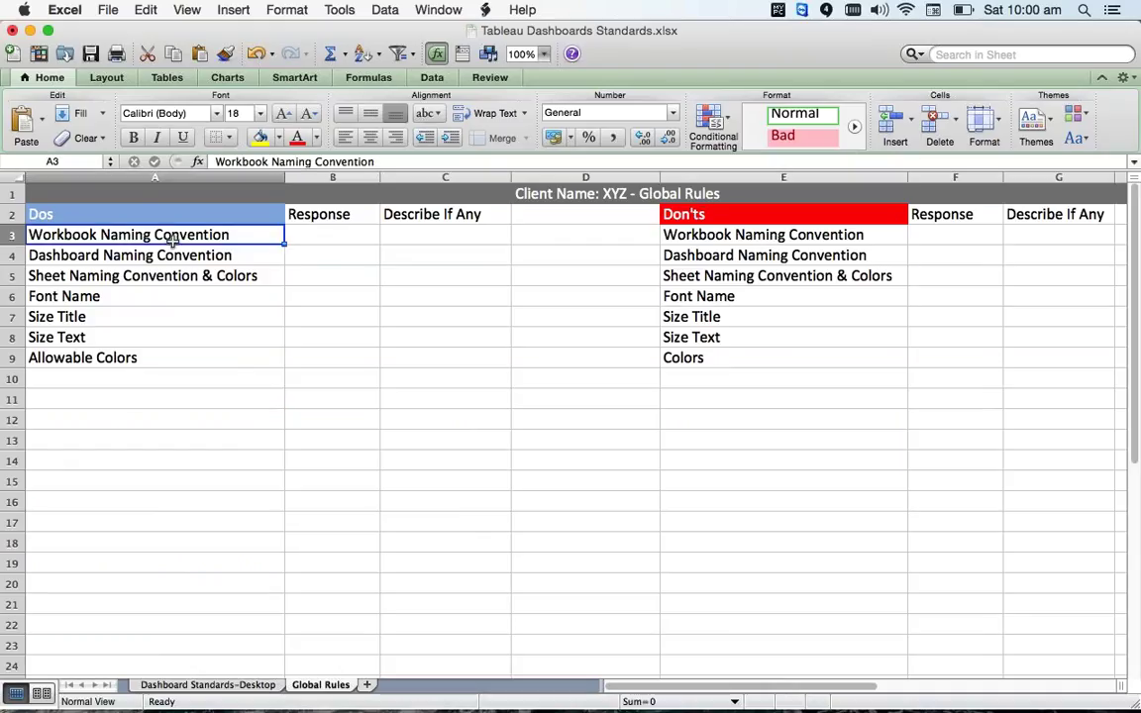
pyautogui.click(163, 255)
pyautogui.click(158, 276)
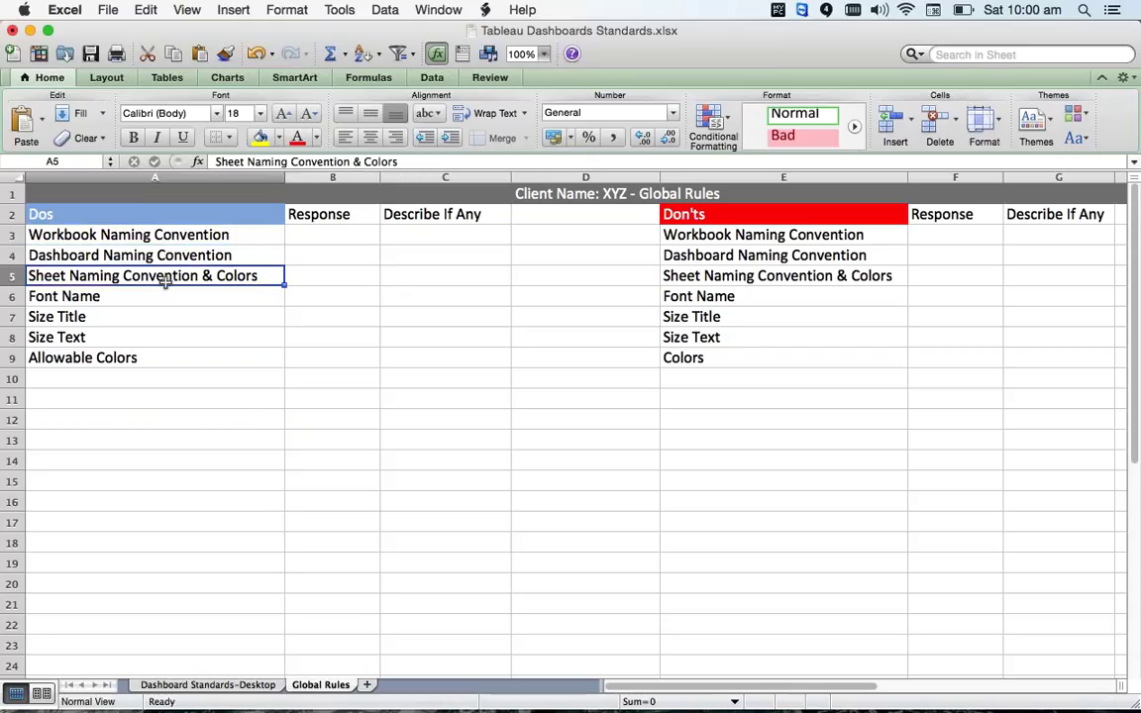
pyautogui.click(155, 298)
pyautogui.click(153, 318)
pyautogui.click(153, 339)
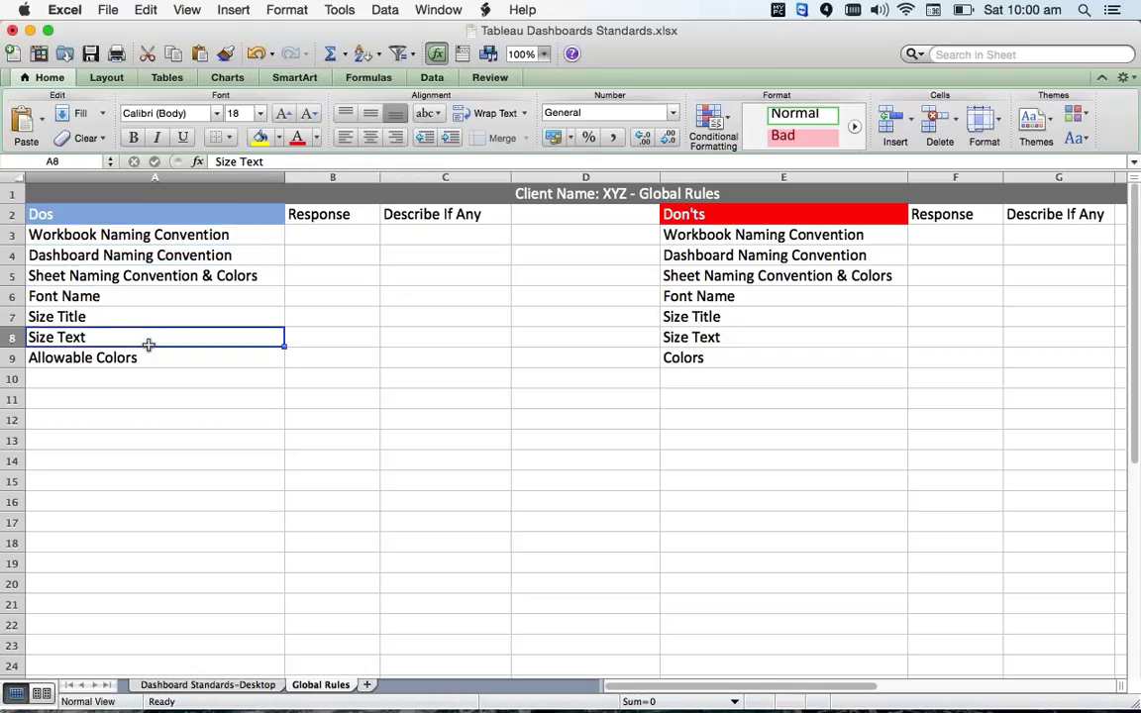
# Revisit the Dashboard Naming, Size Text, Allowable Colors, Size Title, Font Name and Sheet Naming do items
pyautogui.click(156, 254)
pyautogui.click(138, 338)
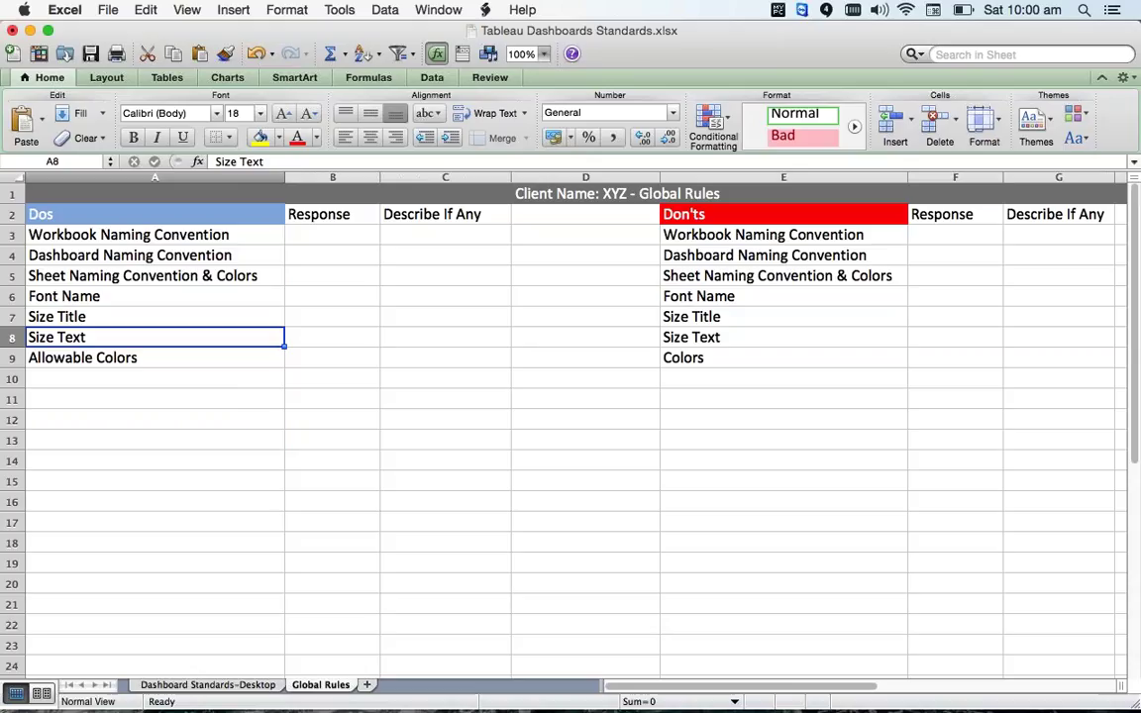
pyautogui.click(133, 359)
pyautogui.click(130, 319)
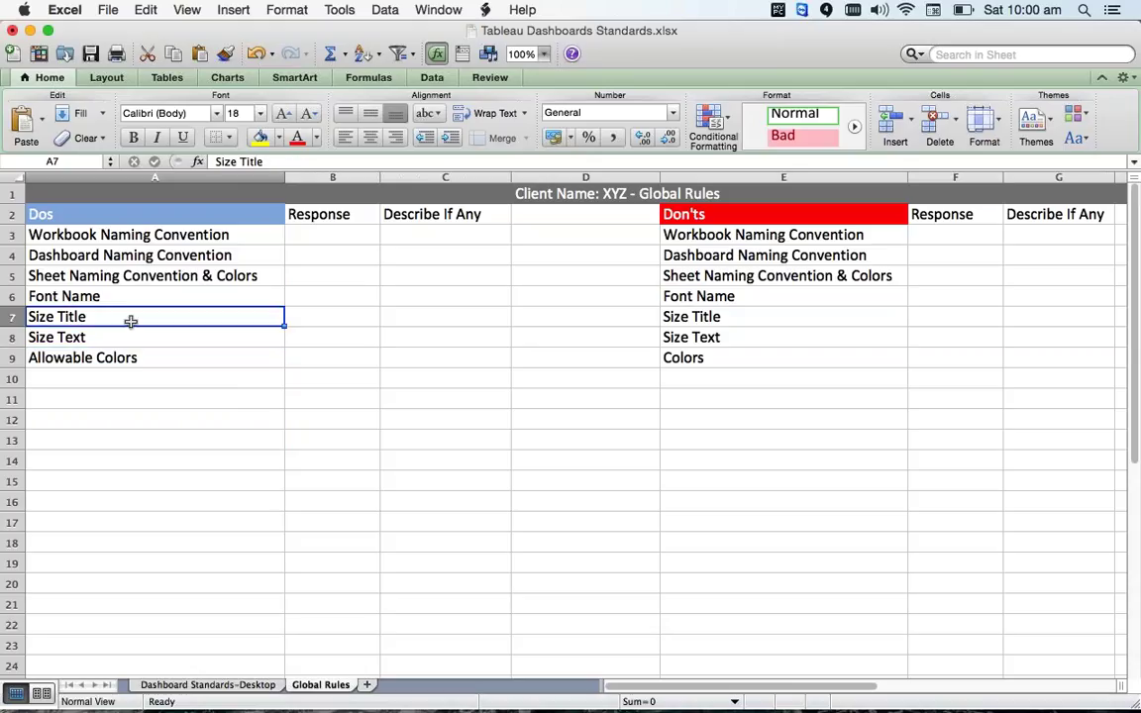
pyautogui.click(131, 297)
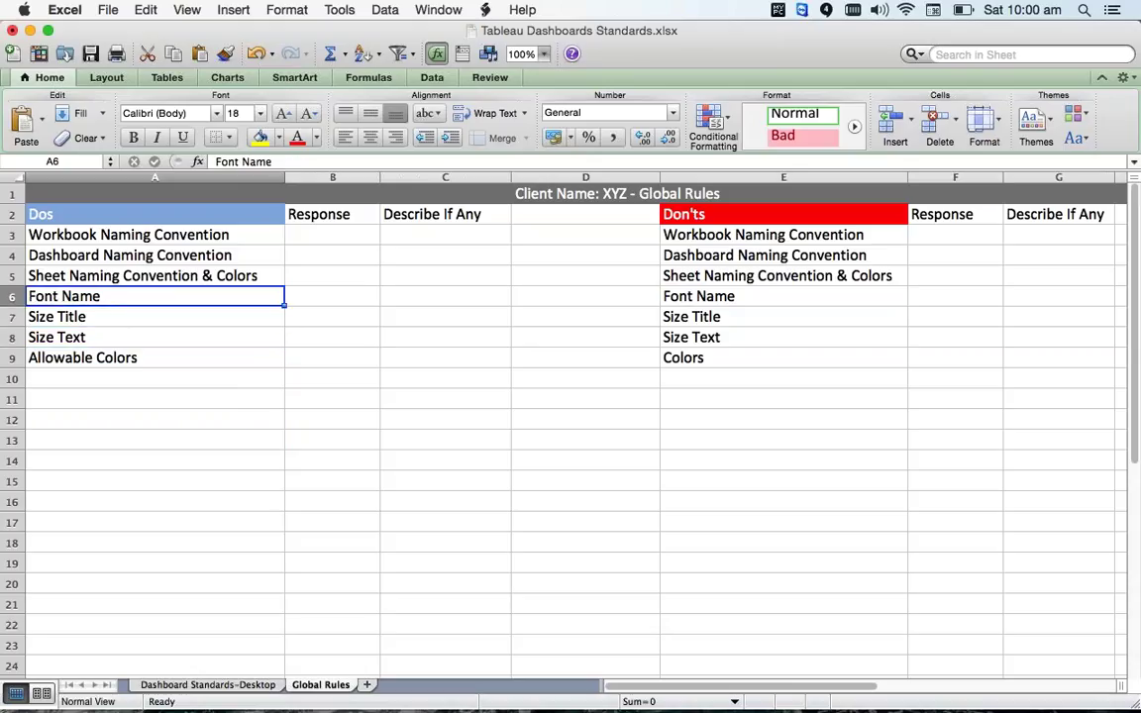
pyautogui.click(128, 276)
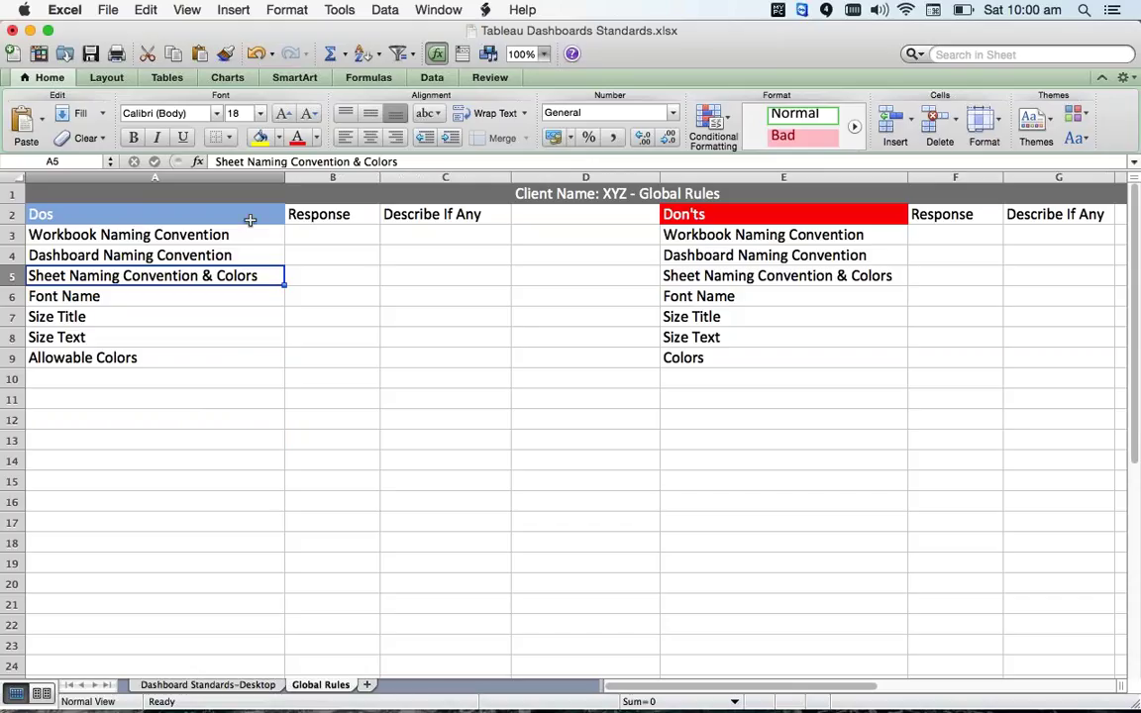
pyautogui.click(341, 402)
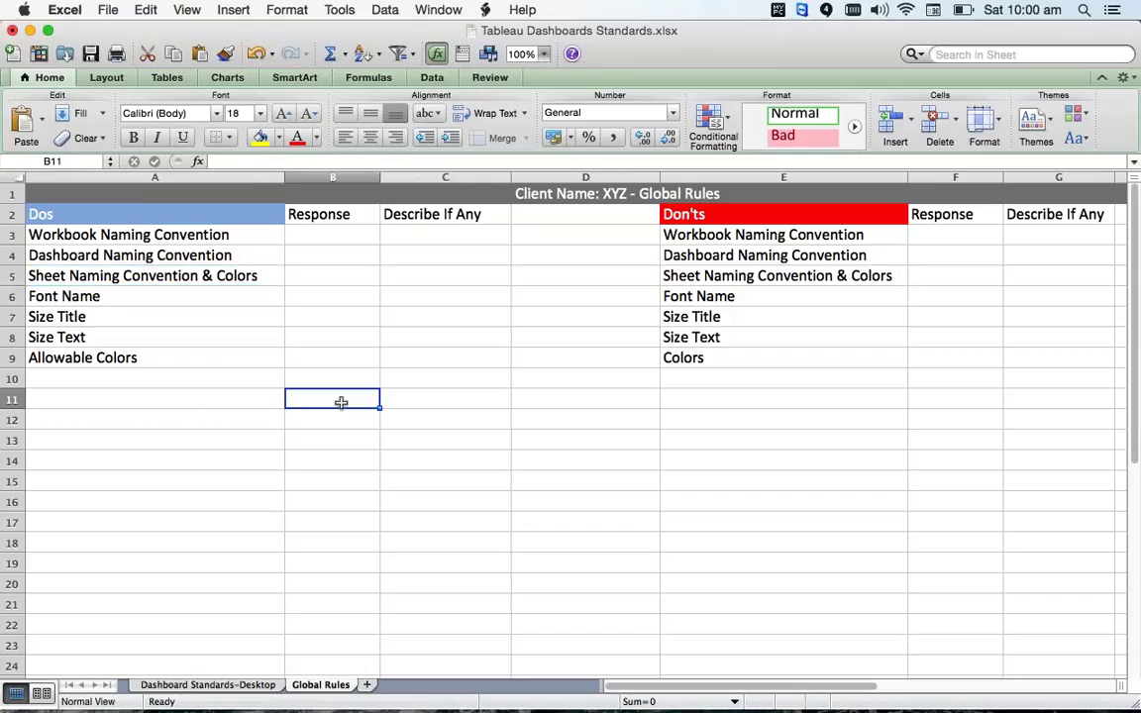
pyautogui.click(208, 684)
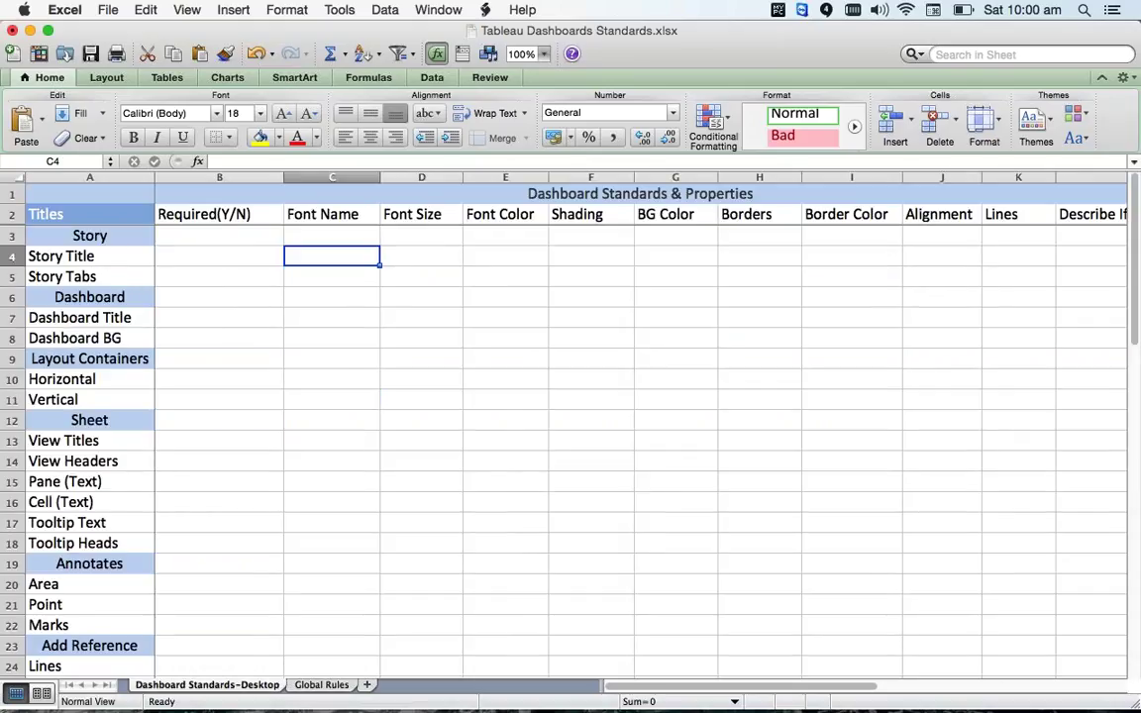
pyautogui.click(320, 684)
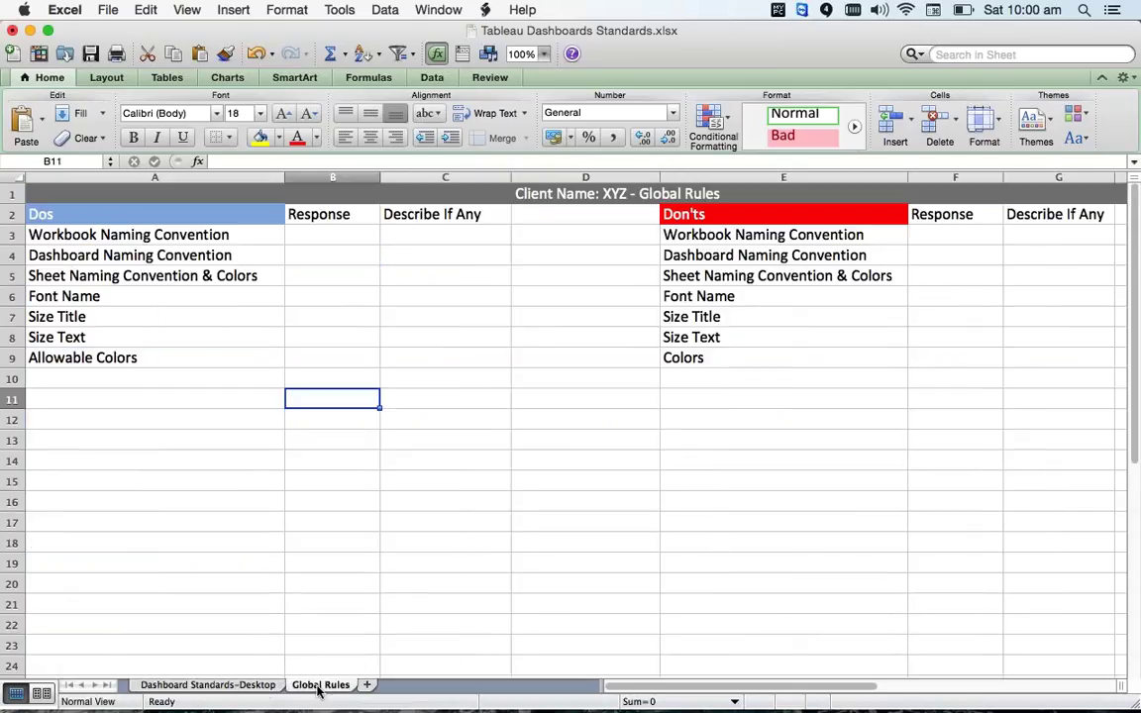
pyautogui.click(255, 685)
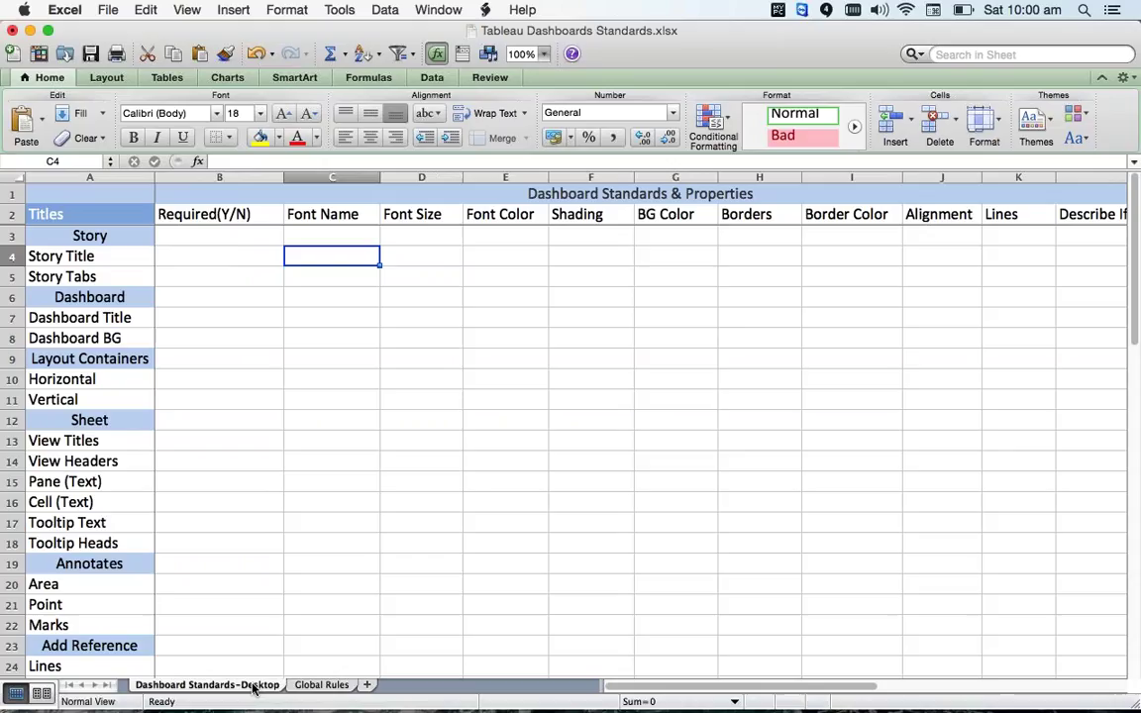